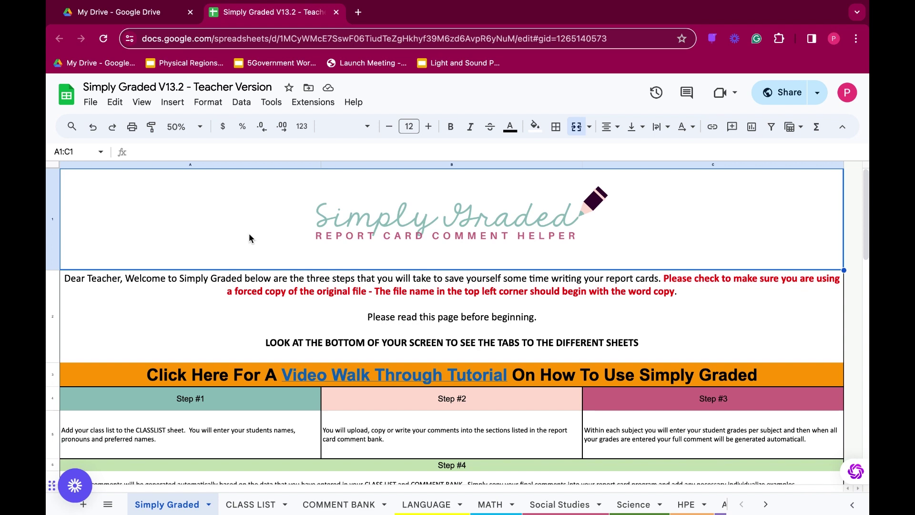
# Scroll past the welcome instructions and switch to the CLASS LIST sheet
pyautogui.scroll(-3, 249, 233)
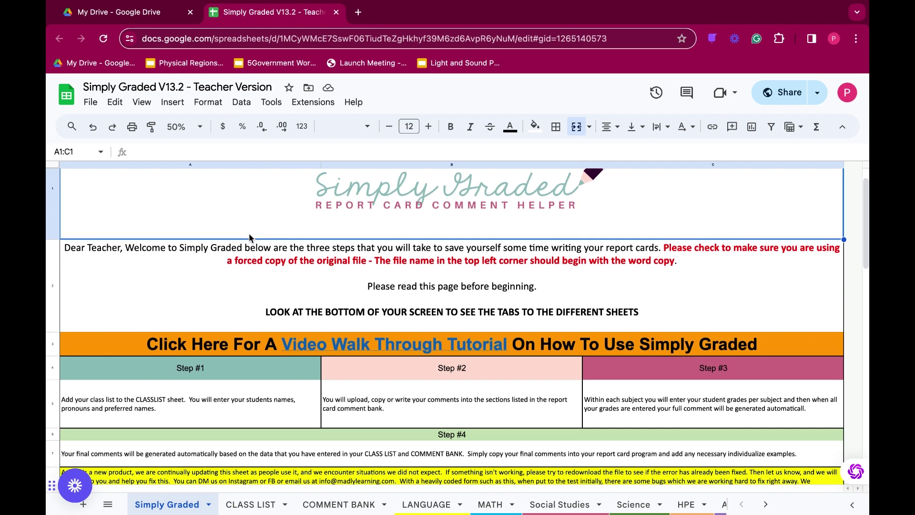
pyautogui.scroll(-3, 249, 237)
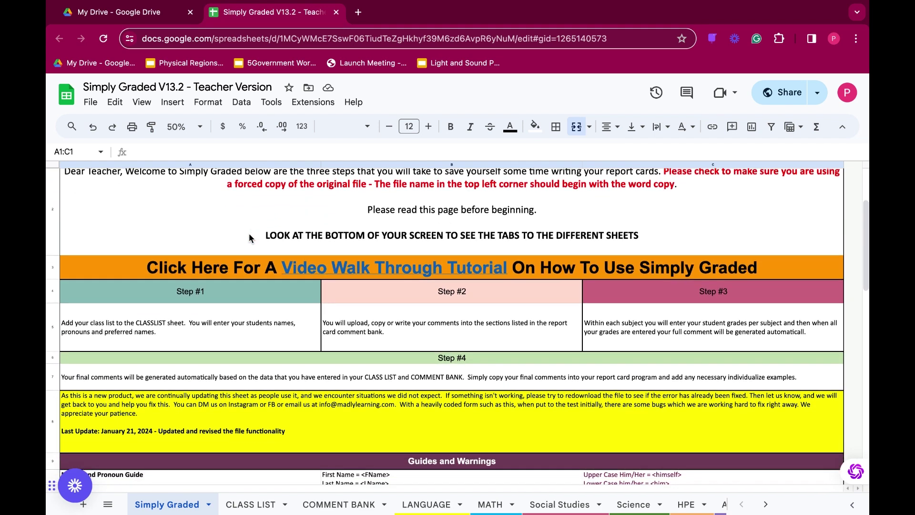
pyautogui.scroll(-1, 250, 238)
pyautogui.scroll(-7, 248, 233)
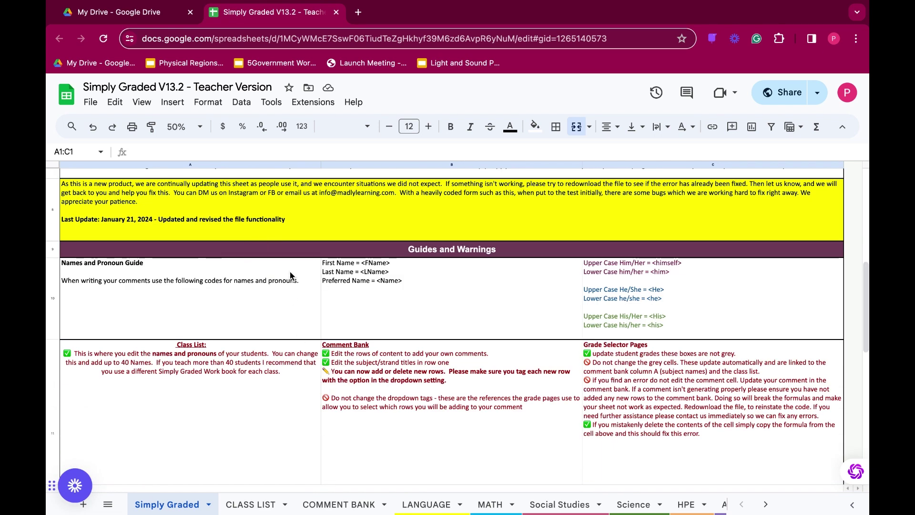
pyautogui.click(250, 505)
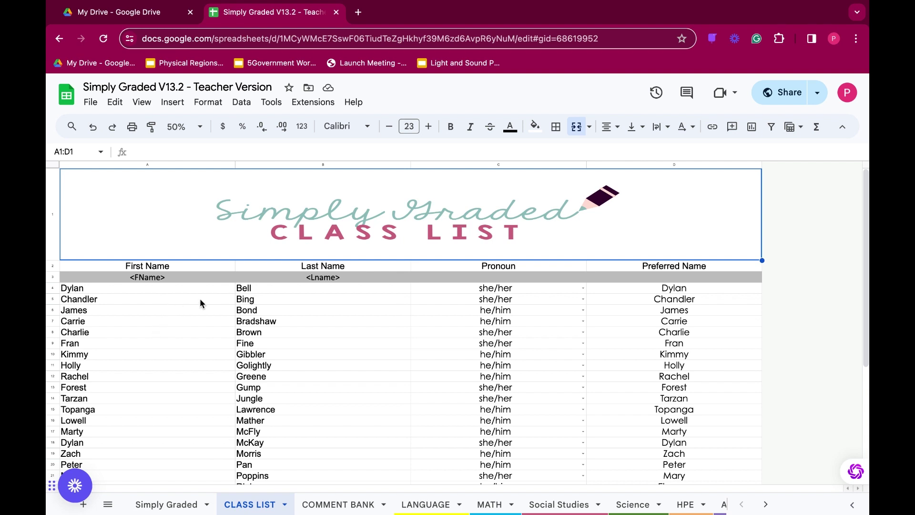
# Review Dylan's pronoun dropdown and its data validation rules unchanged, then go to COMMENT BANK
pyautogui.click(84, 289)
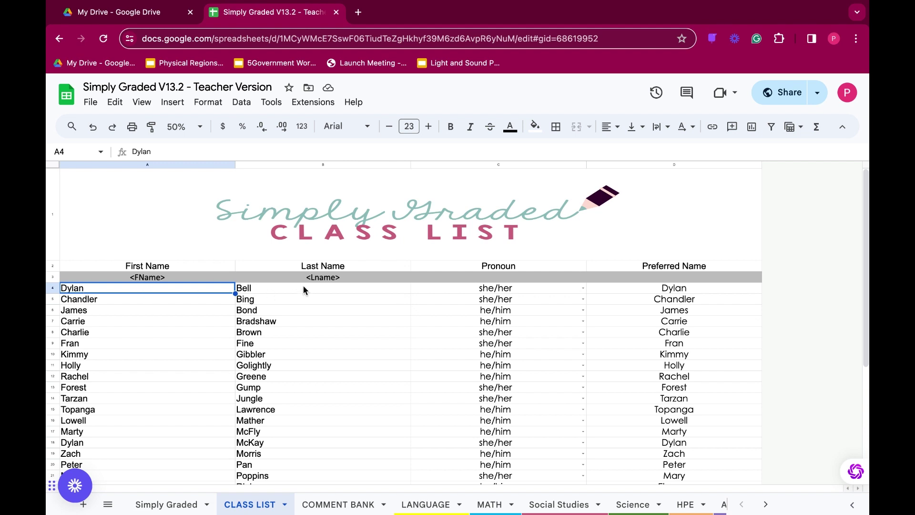
pyautogui.click(583, 289)
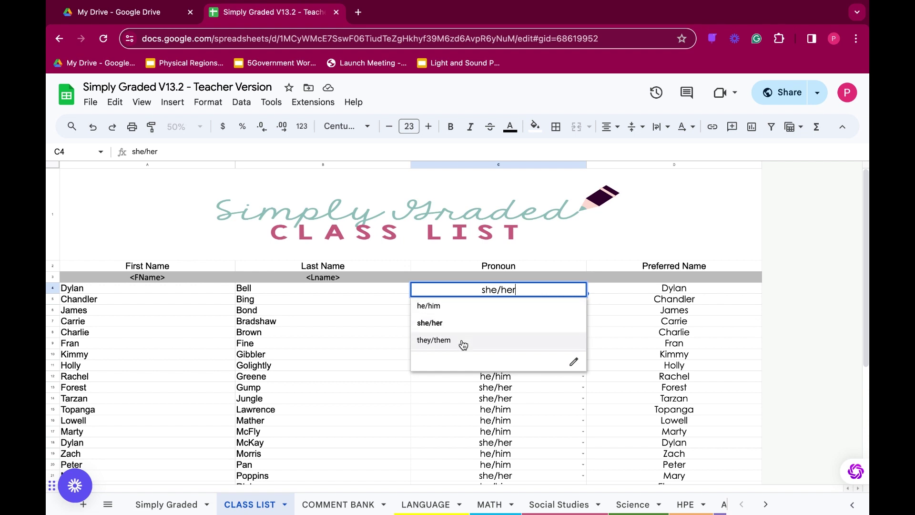
pyautogui.click(575, 364)
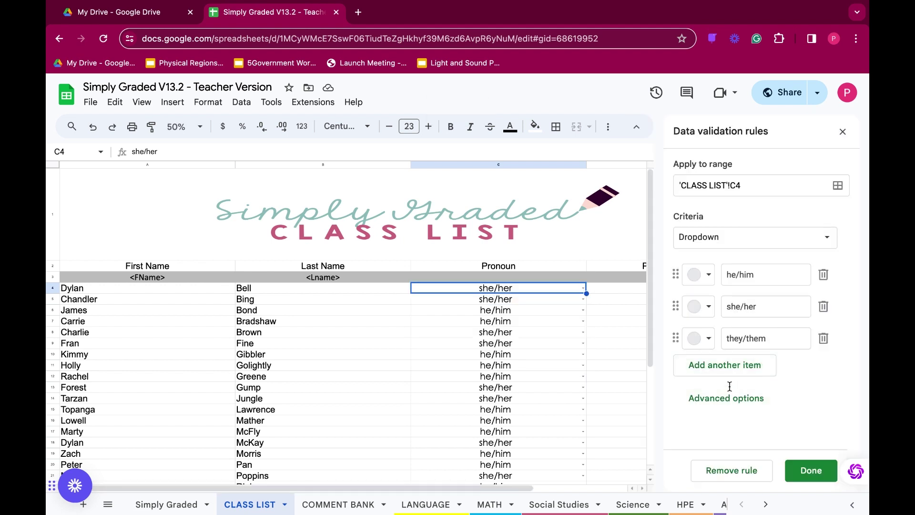
pyautogui.press('Escape')
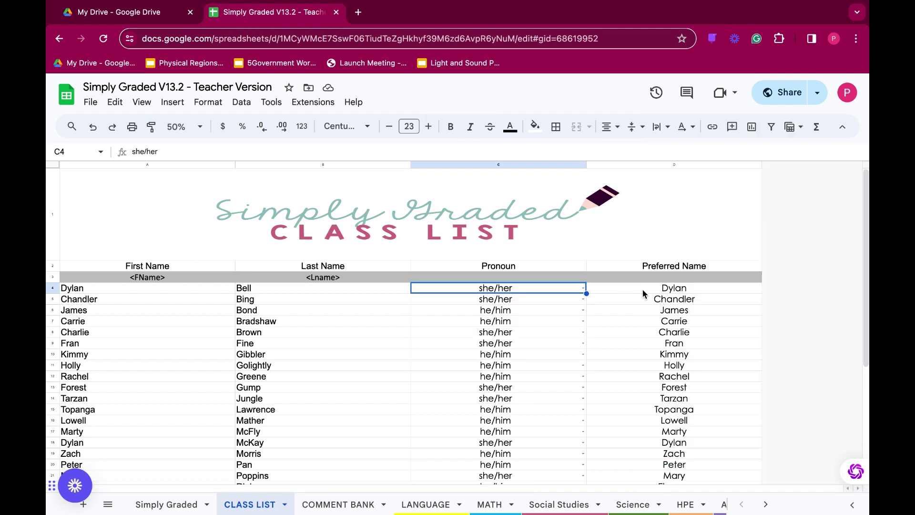
pyautogui.scroll(-5, 640, 287)
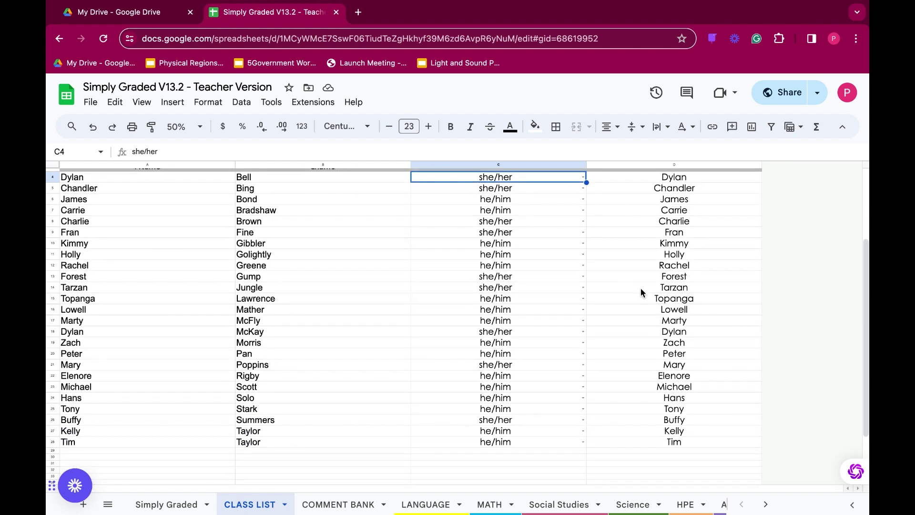
pyautogui.scroll(4, 641, 288)
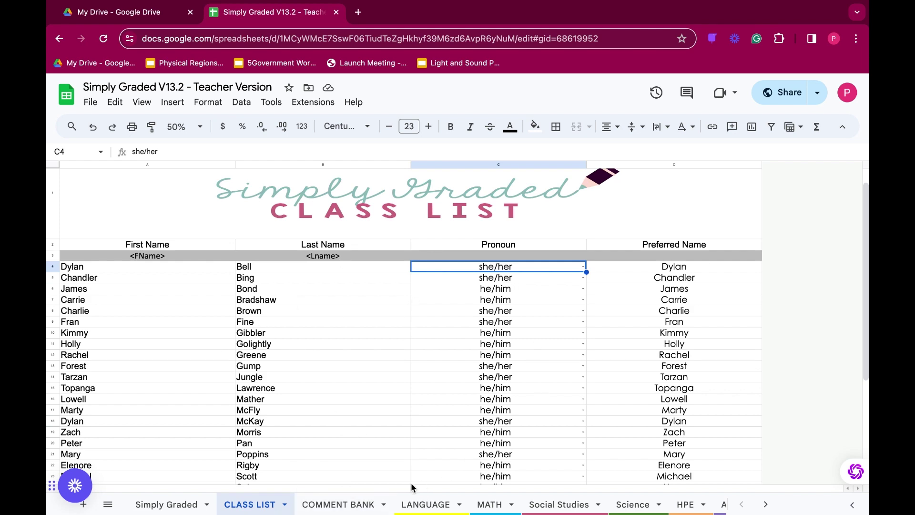
pyautogui.click(338, 505)
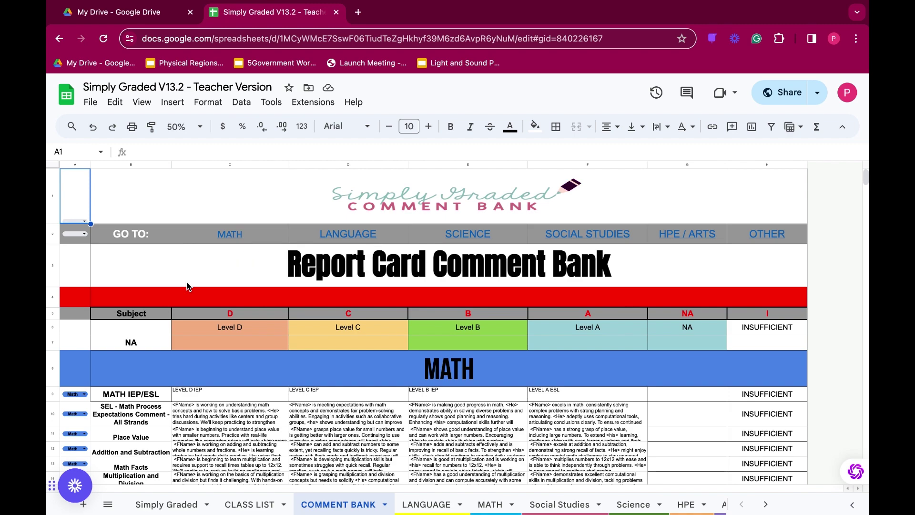
pyautogui.scroll(-5, 162, 257)
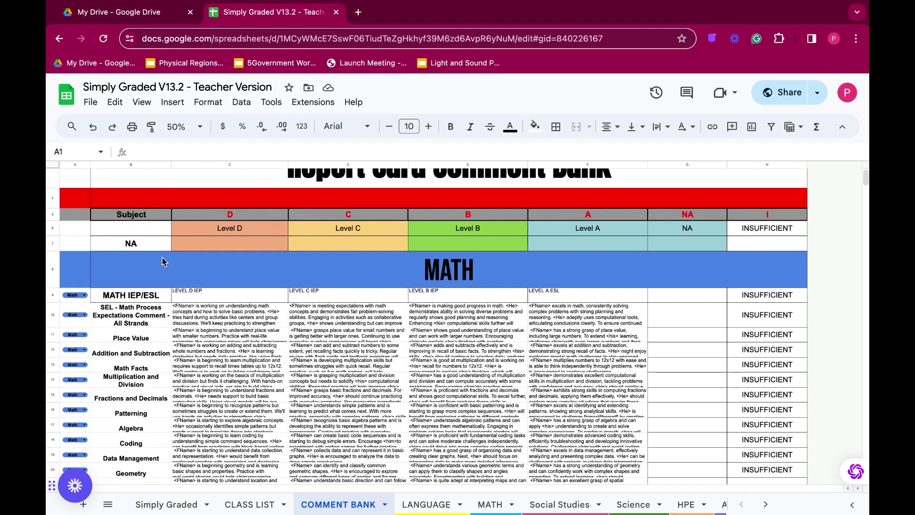
pyautogui.scroll(-1, 163, 257)
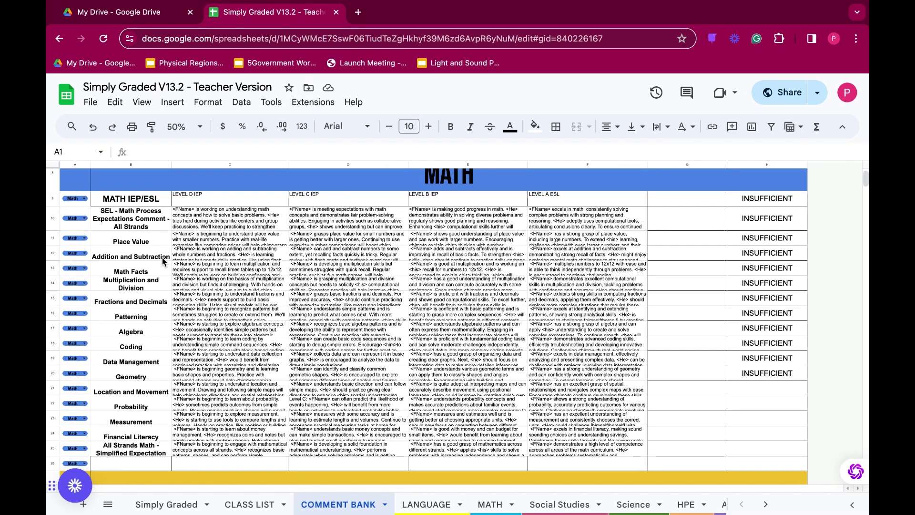
pyautogui.scroll(-2, 162, 260)
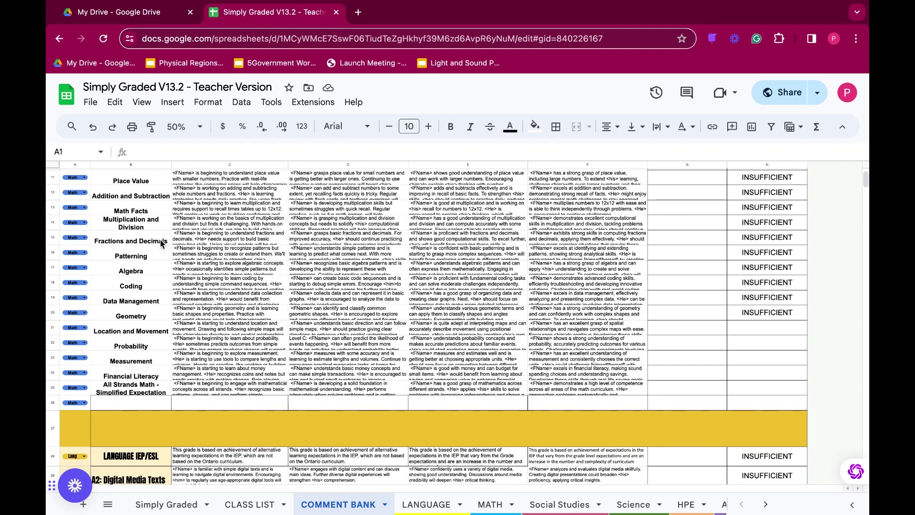
pyautogui.click(242, 240)
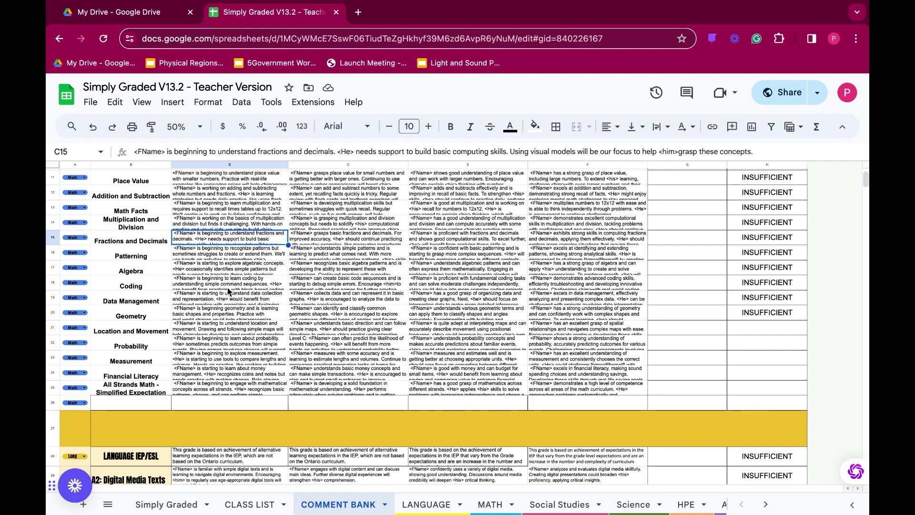
pyautogui.scroll(3, 227, 287)
pyautogui.scroll(-2, 227, 290)
pyautogui.scroll(2, 227, 289)
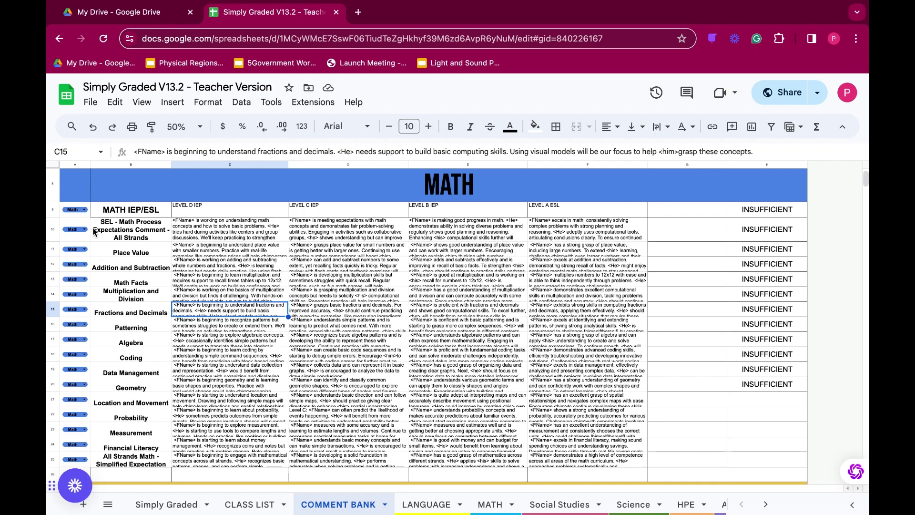
pyautogui.scroll(-4, 226, 288)
pyautogui.scroll(-3, 224, 285)
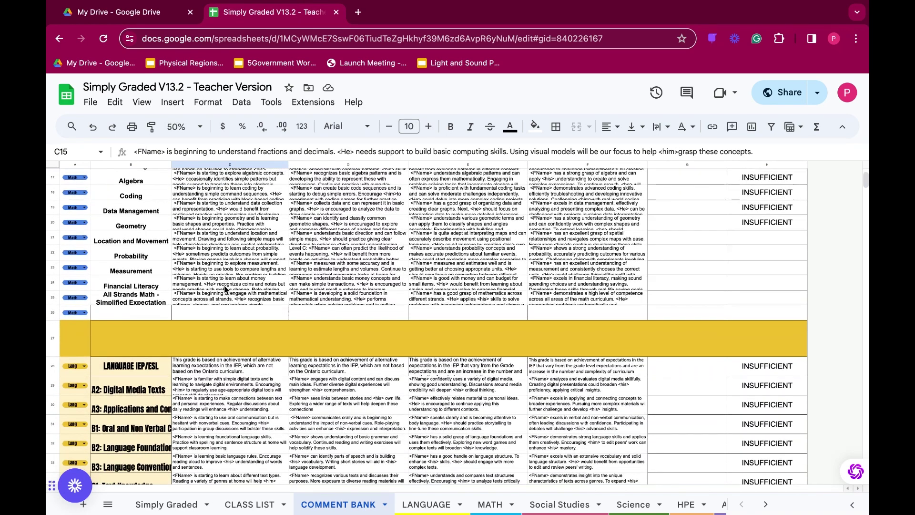
pyautogui.scroll(1, 137, 210)
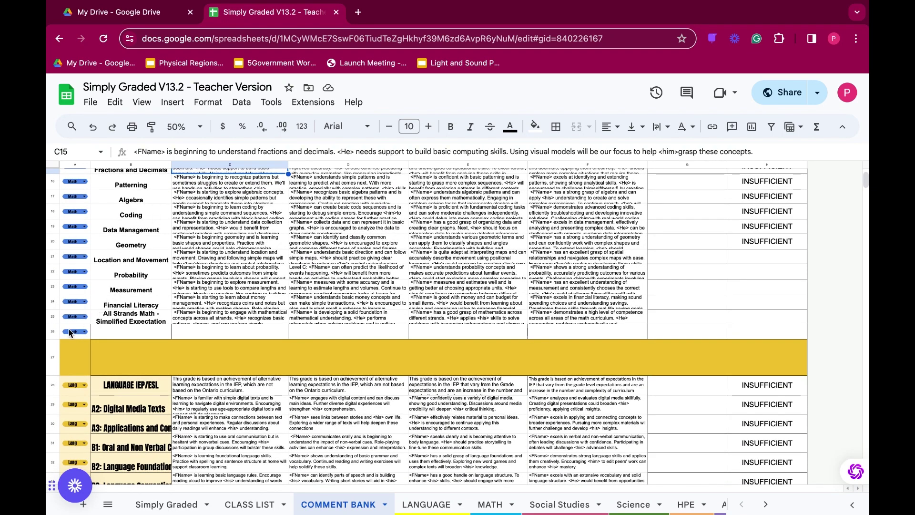
# Insert a row below Data Management, tag it Math, and title it 'Data Management 2'
pyautogui.rightClick(54, 228)
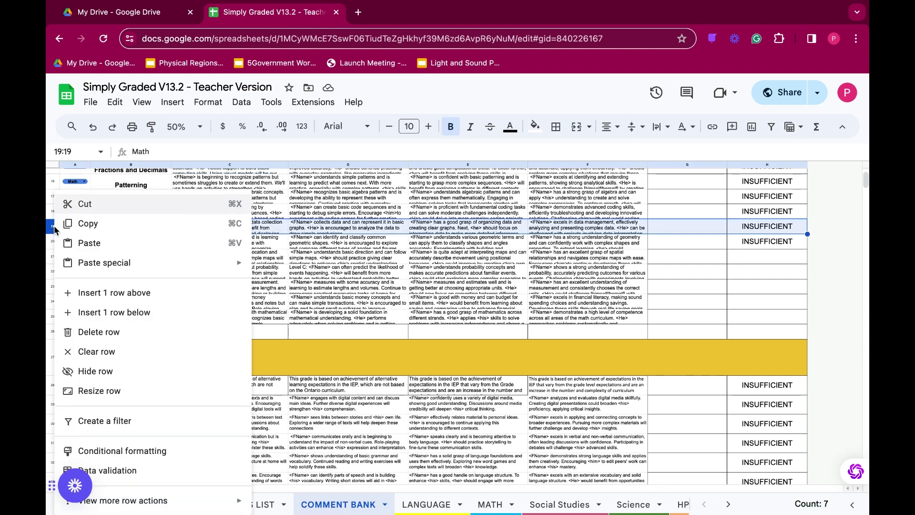
pyautogui.click(147, 318)
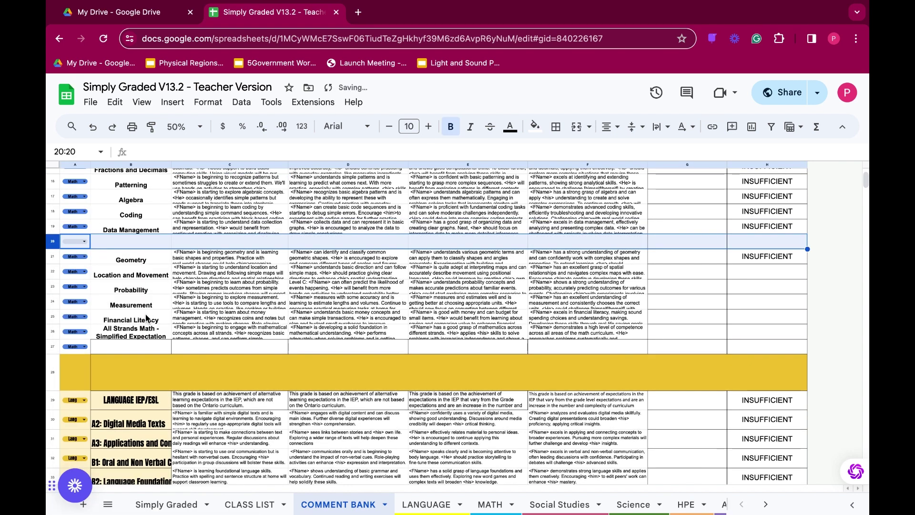
pyautogui.doubleClick(84, 243)
pyautogui.click(79, 263)
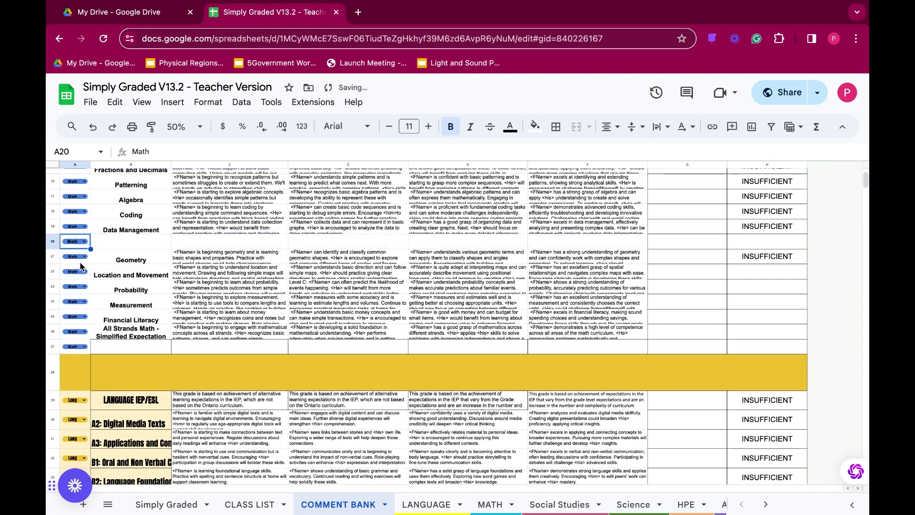
pyautogui.click(144, 241)
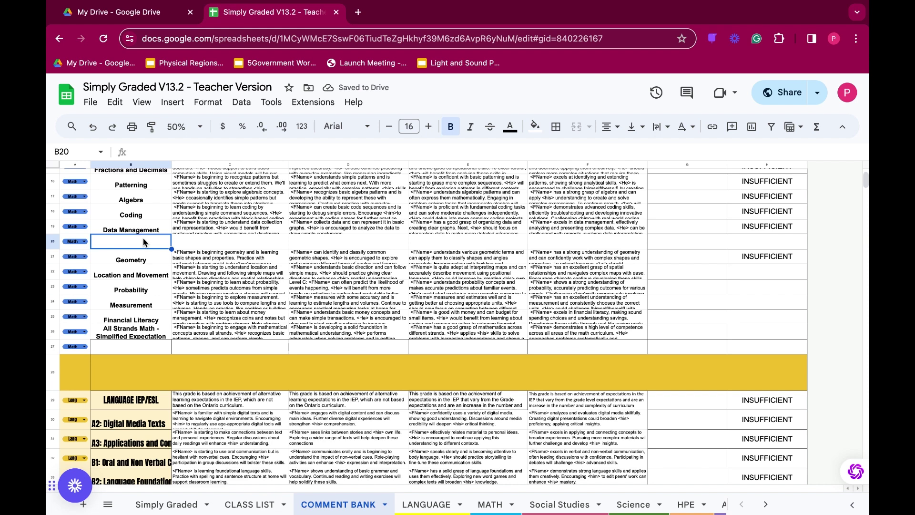
pyautogui.write('Dat')
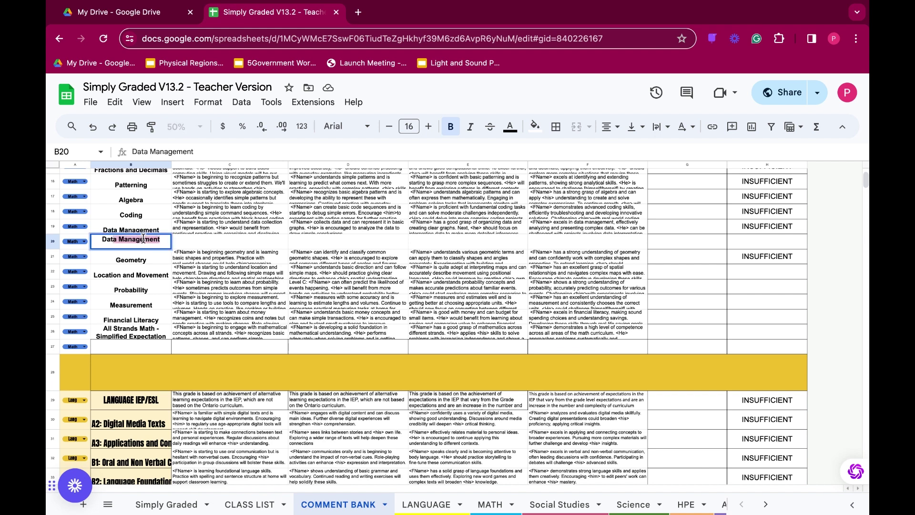
pyautogui.write('a Management 2')
pyautogui.press('Tab')
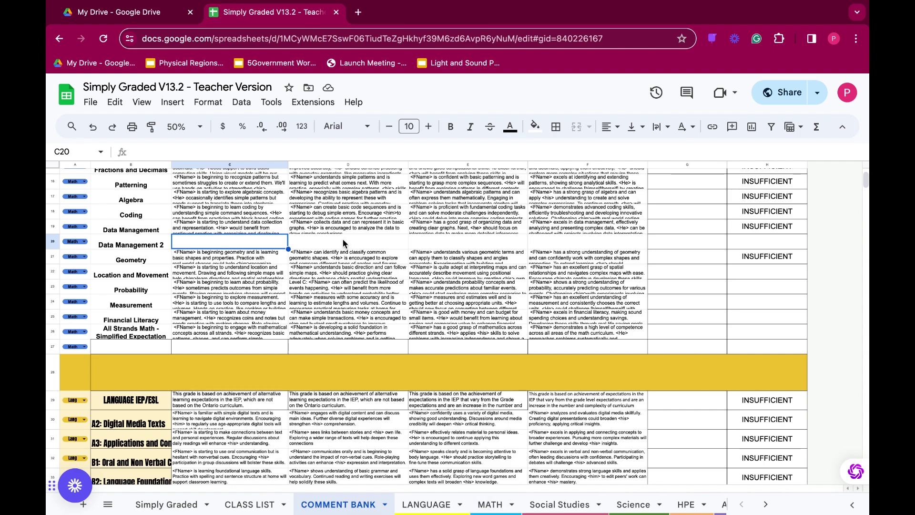
pyautogui.scroll(-6, 342, 239)
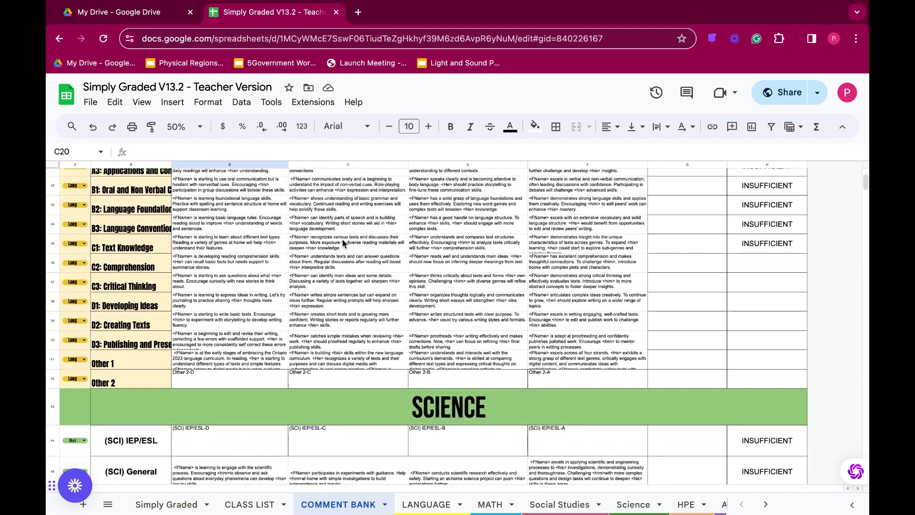
pyautogui.scroll(2, 187, 269)
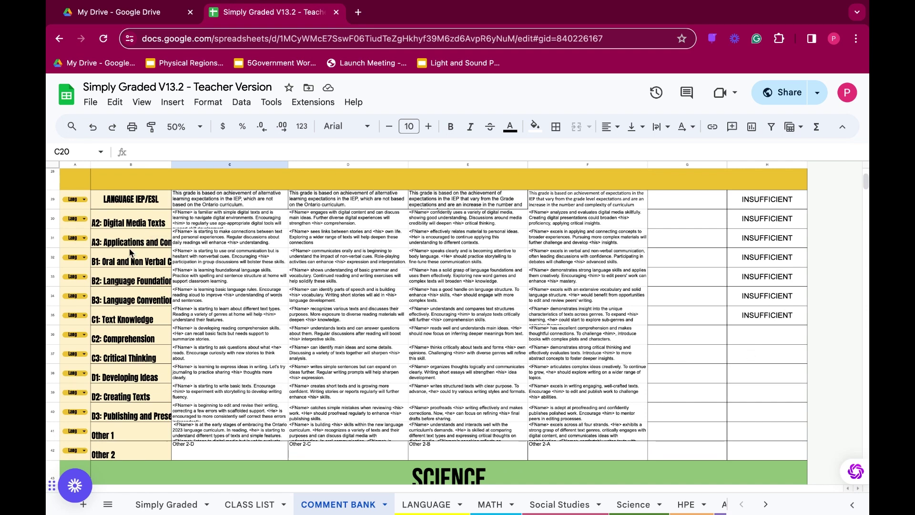
pyautogui.click(103, 224)
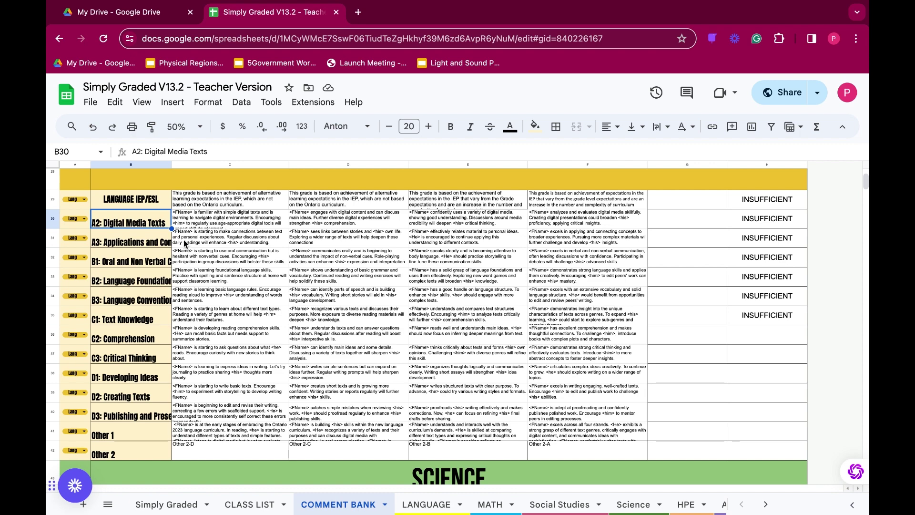
pyautogui.scroll(-3, 134, 251)
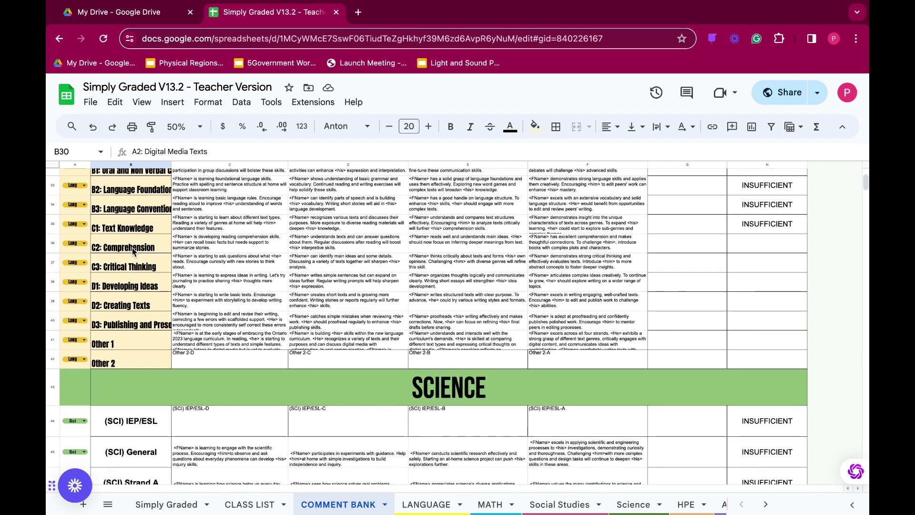
pyautogui.scroll(3, 134, 251)
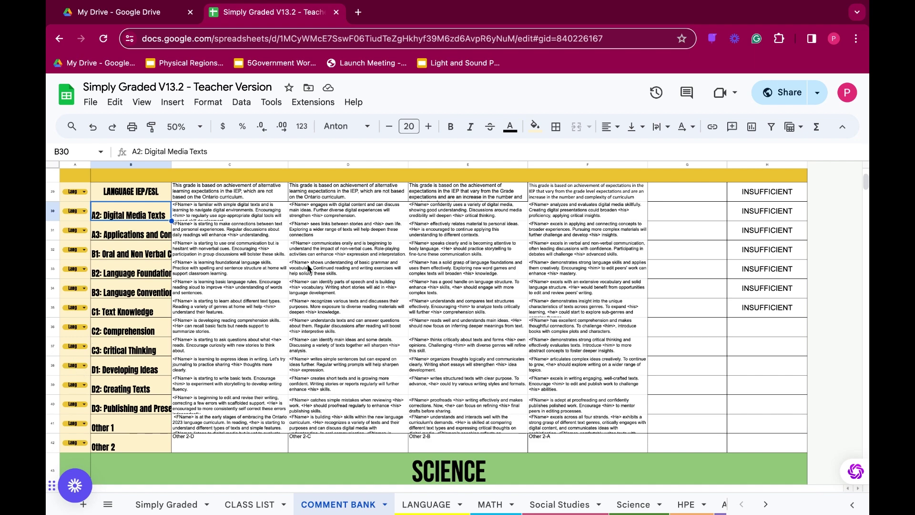
pyautogui.scroll(-5, 427, 212)
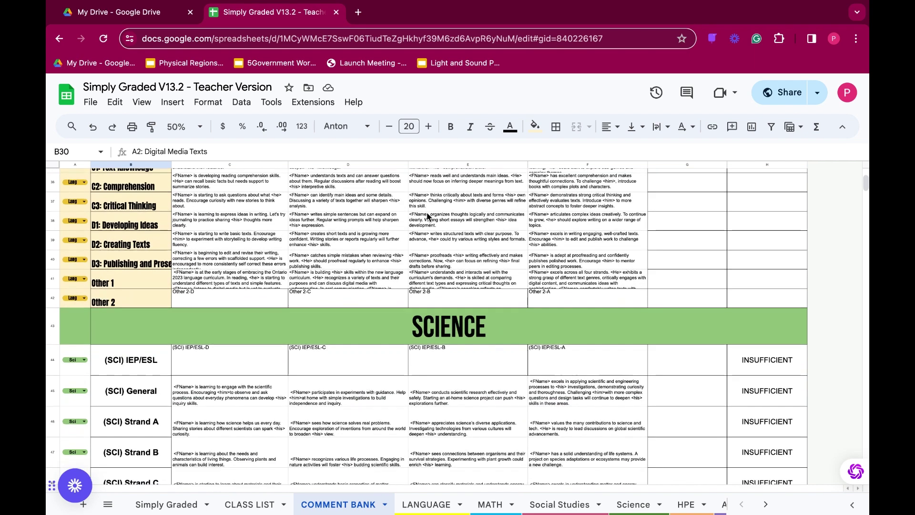
pyautogui.scroll(-3, 427, 216)
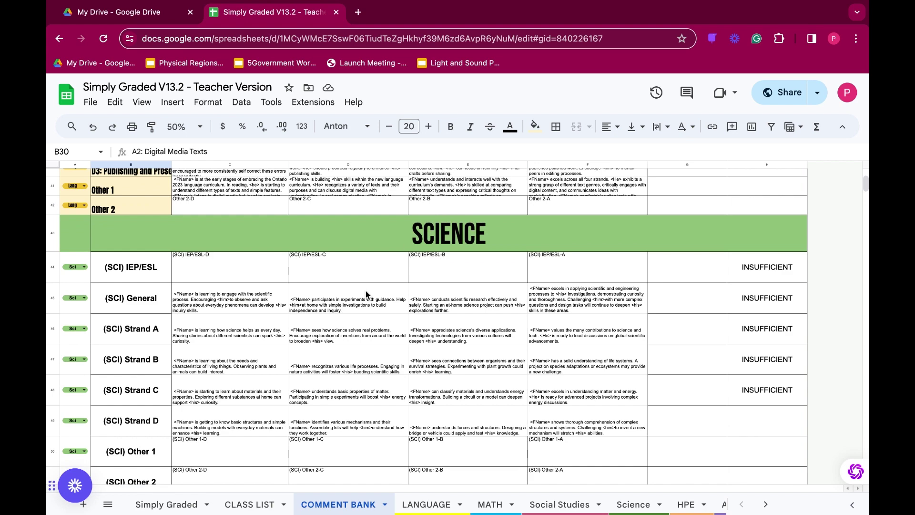
pyautogui.scroll(-3, 316, 334)
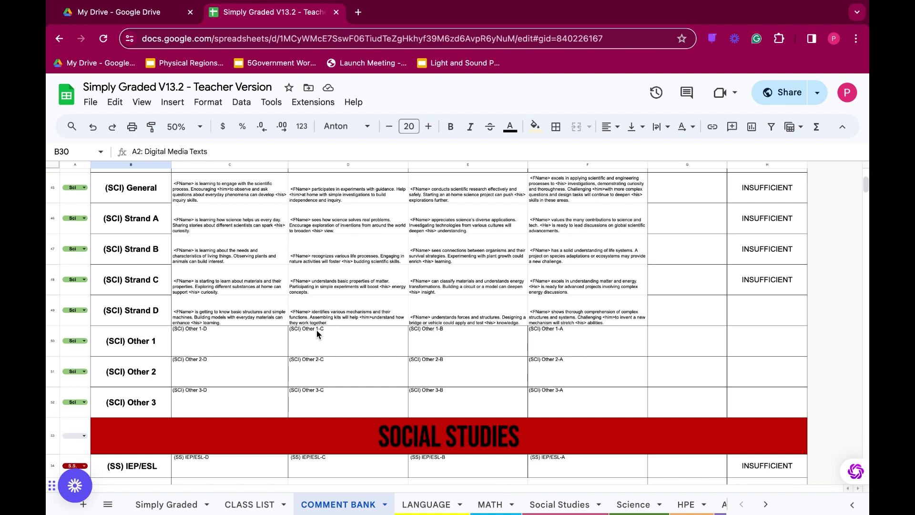
pyautogui.scroll(10, 316, 330)
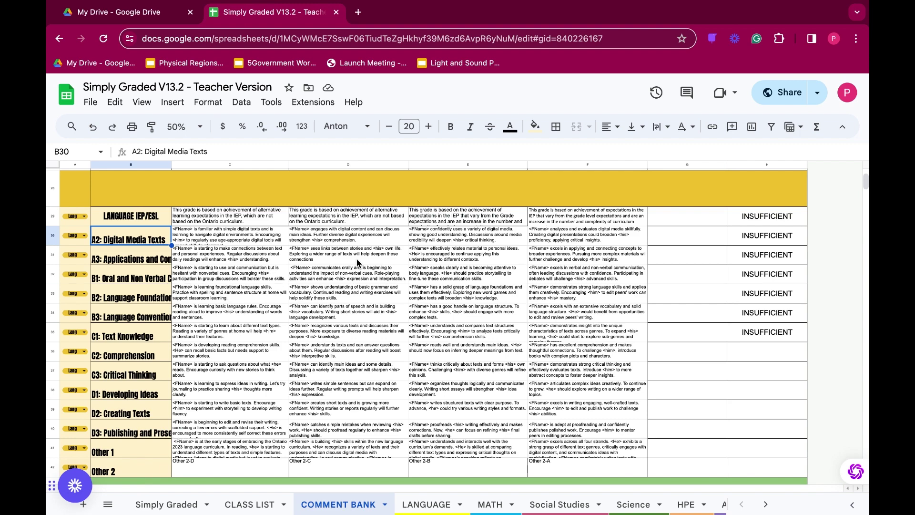
pyautogui.scroll(-5, 266, 301)
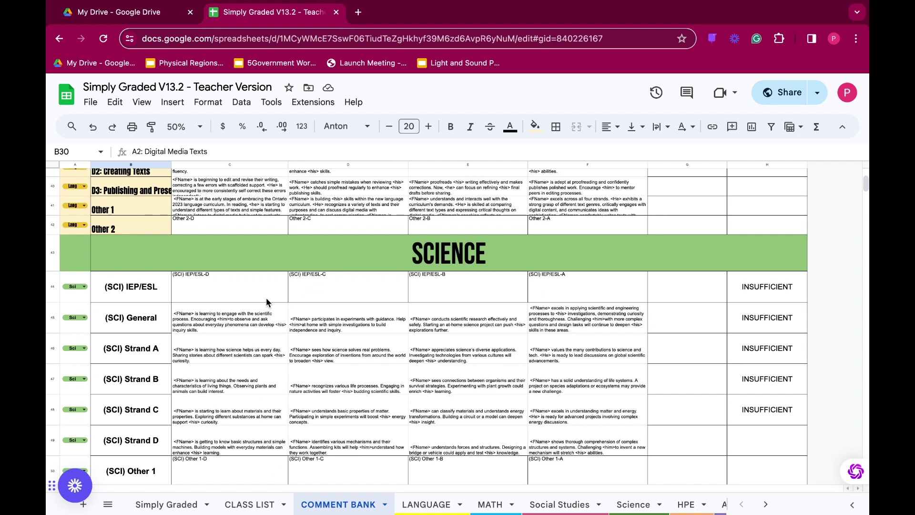
pyautogui.scroll(-3, 211, 304)
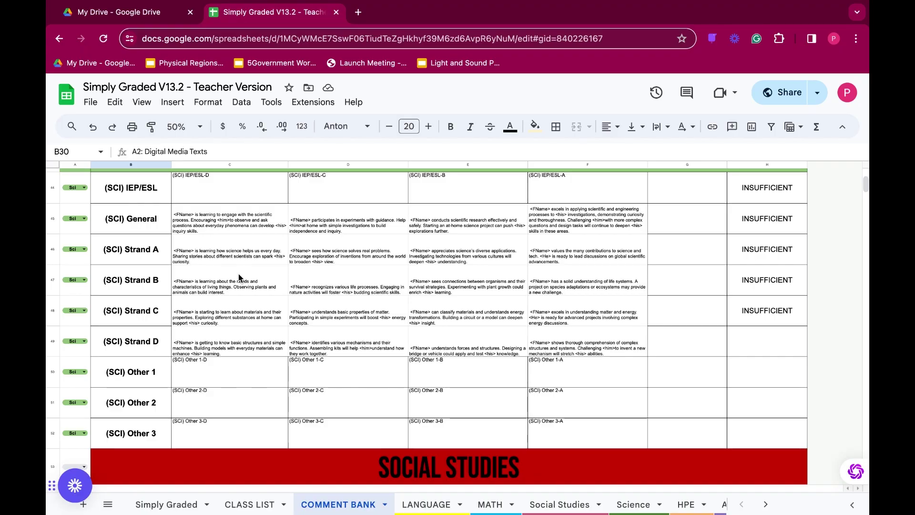
pyautogui.scroll(15, 274, 246)
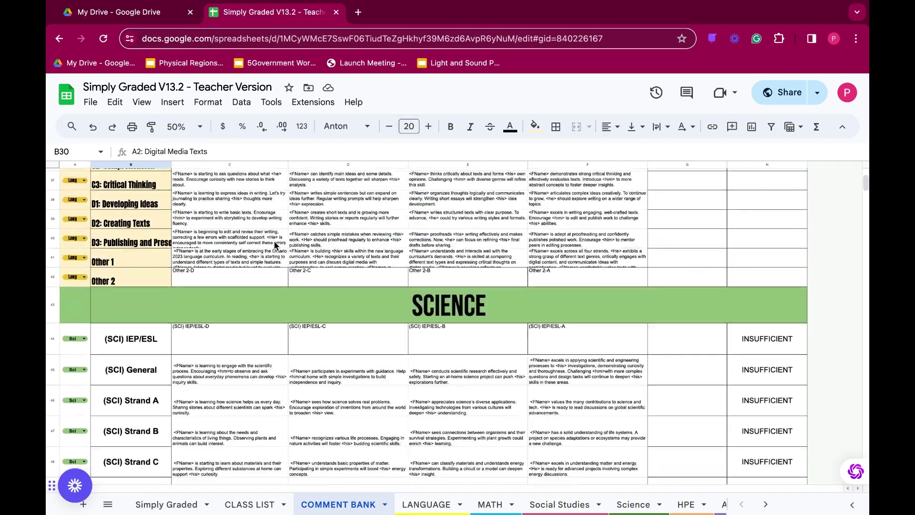
pyautogui.scroll(3, 273, 241)
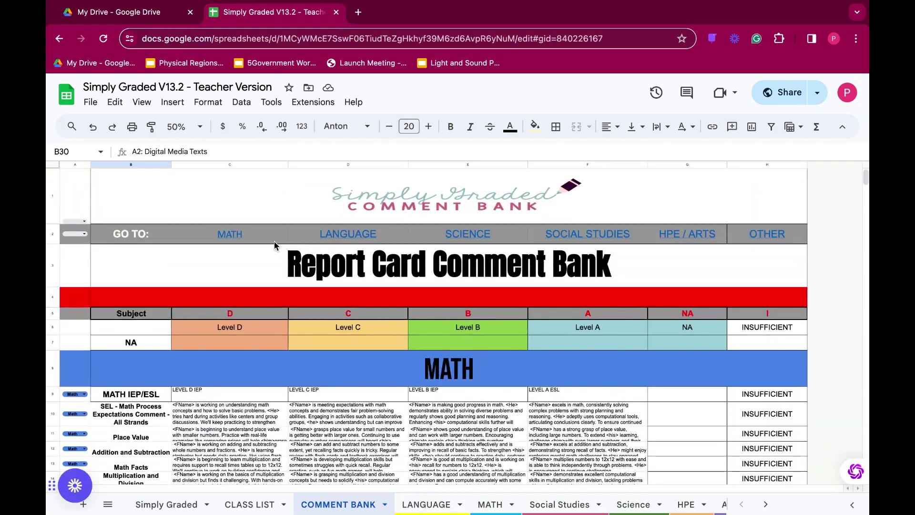
pyautogui.scroll(-2, 274, 241)
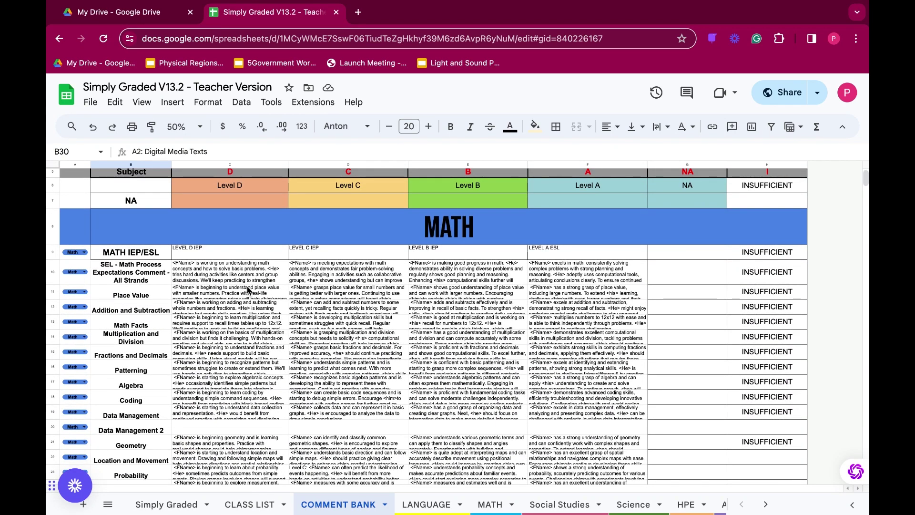
# On the LANGUAGE sheet, set strands D and E to C2: Comprehension and D2: Creating Texts
pyautogui.click(427, 505)
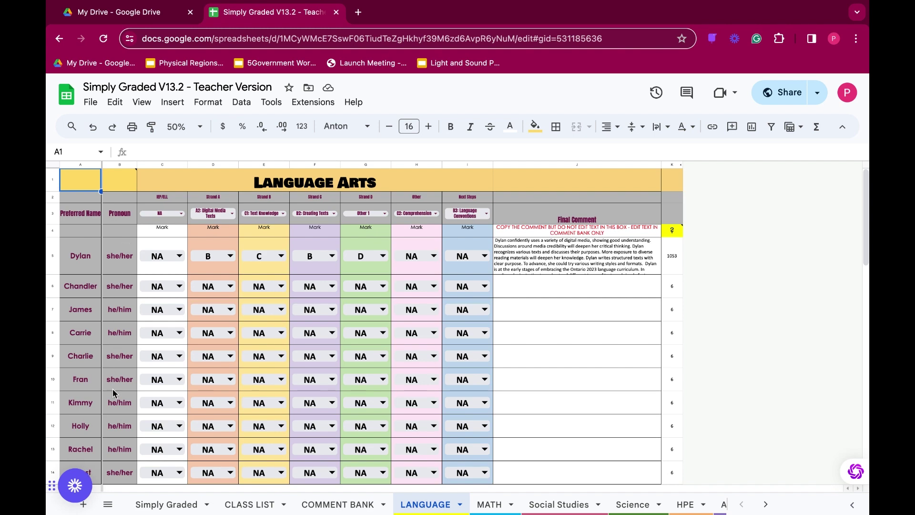
pyautogui.scroll(-3, 124, 443)
pyautogui.scroll(3, 120, 441)
pyautogui.click(231, 214)
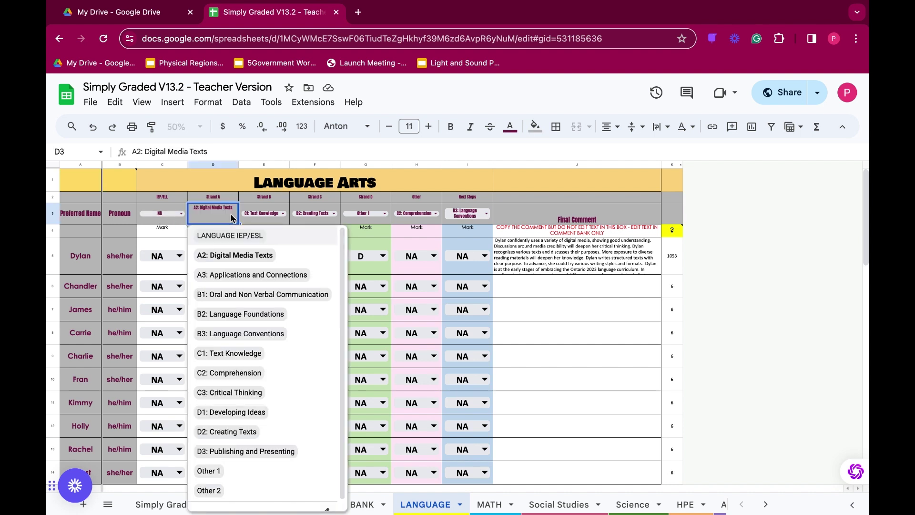
pyautogui.scroll(-1, 286, 267)
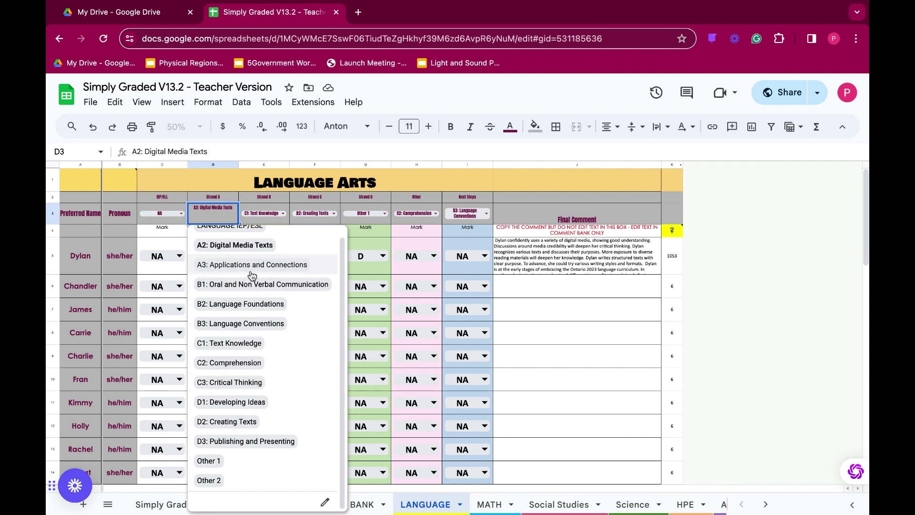
pyautogui.scroll(1, 264, 298)
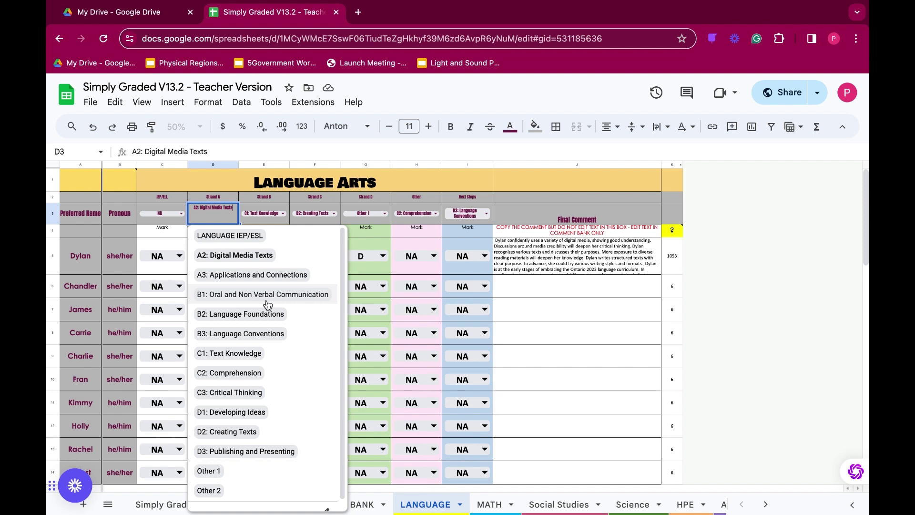
pyautogui.click(228, 374)
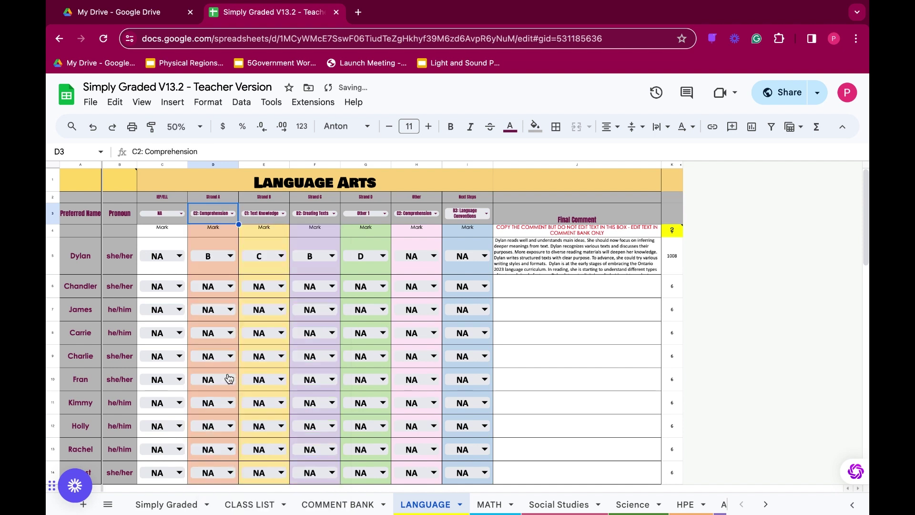
pyautogui.click(282, 214)
pyautogui.click(285, 431)
# Set strands F–I to B2: Language Foundations, D1: Developing Ideas twice, and Other 1
pyautogui.click(316, 213)
pyautogui.click(316, 319)
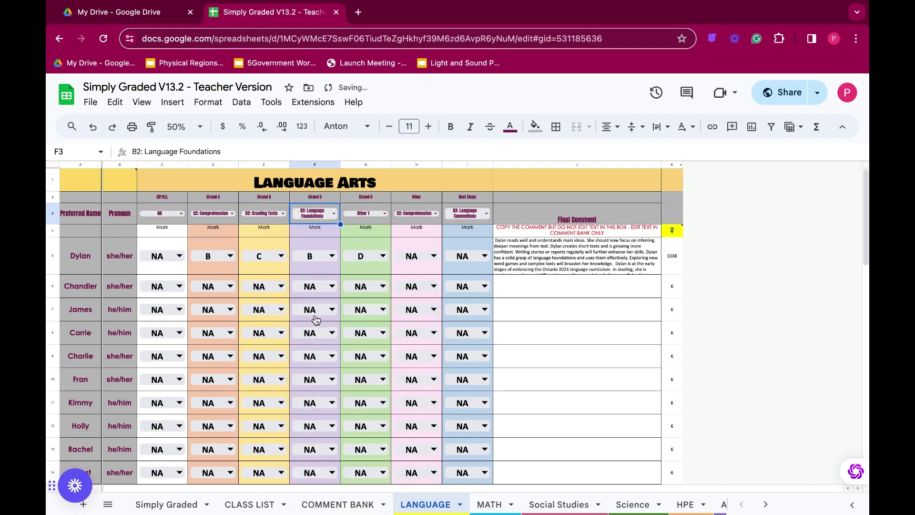
pyautogui.click(365, 213)
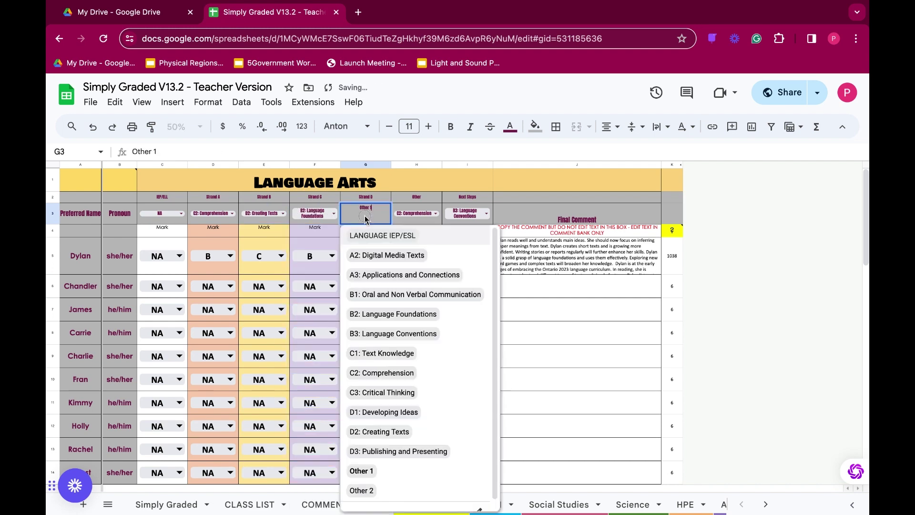
pyautogui.click(376, 412)
pyautogui.click(421, 218)
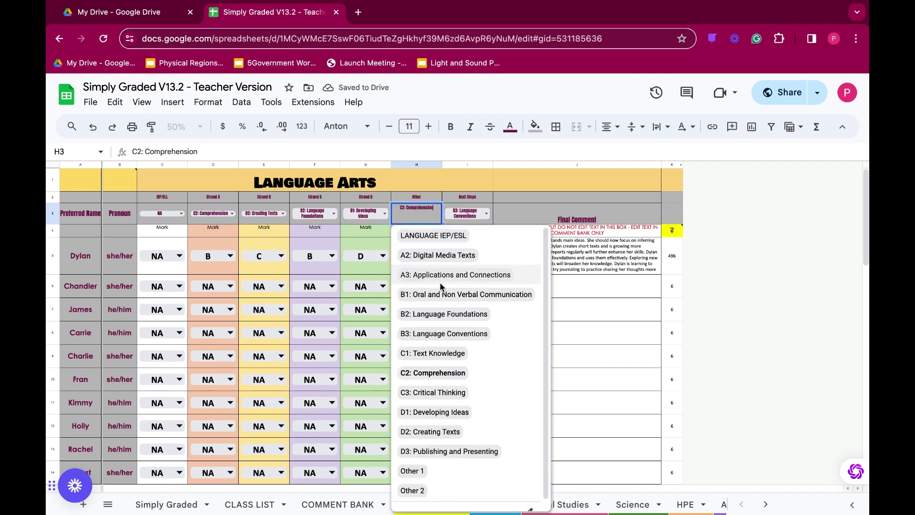
pyautogui.click(430, 413)
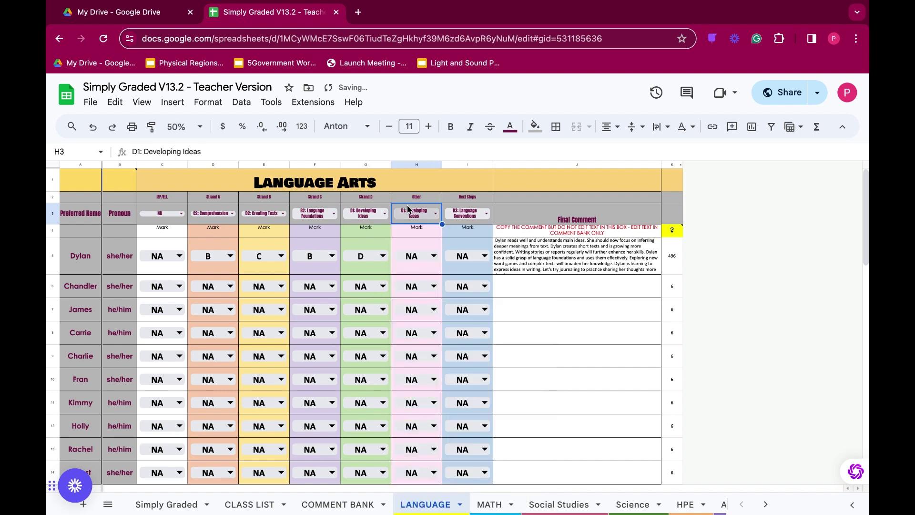
pyautogui.click(477, 217)
pyautogui.click(463, 471)
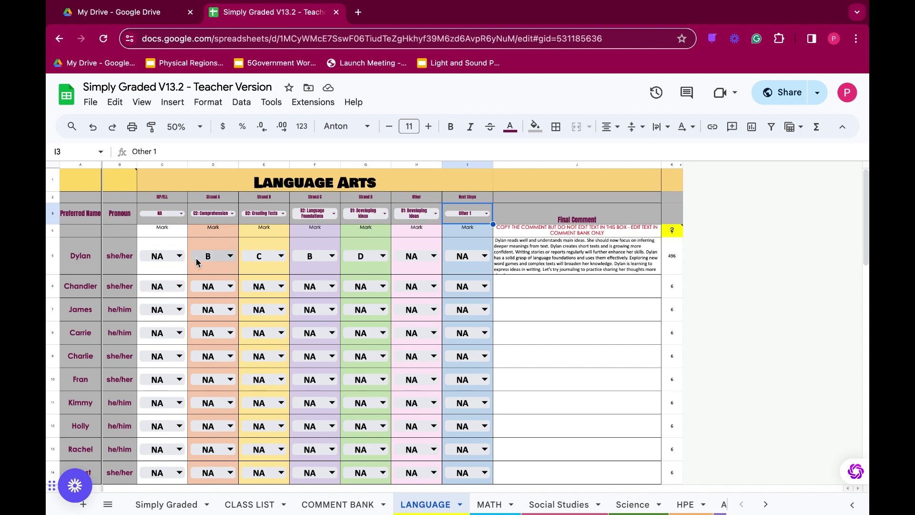
# Change Dylan's Comprehension mark to C and give Chandler C in columns E and F
pyautogui.click(228, 260)
pyautogui.click(200, 324)
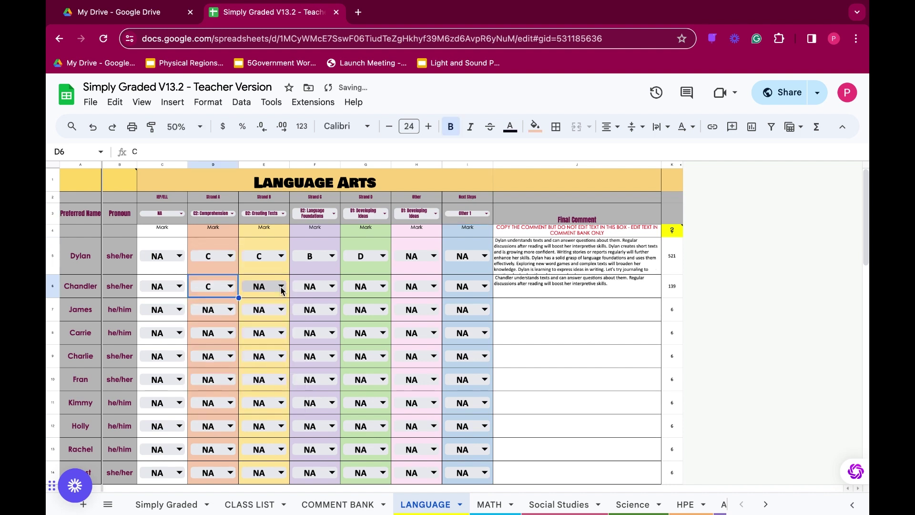
pyautogui.click(280, 285)
pyautogui.click(267, 352)
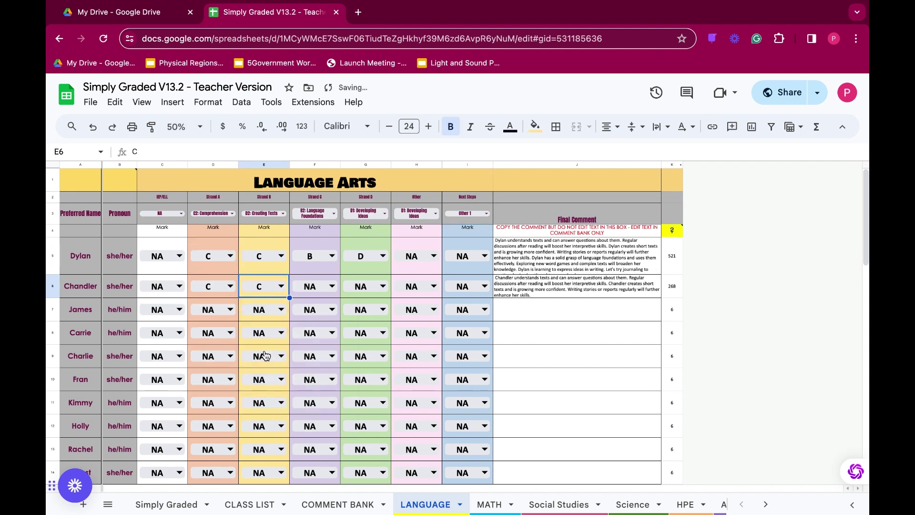
pyautogui.click(332, 286)
pyautogui.click(316, 355)
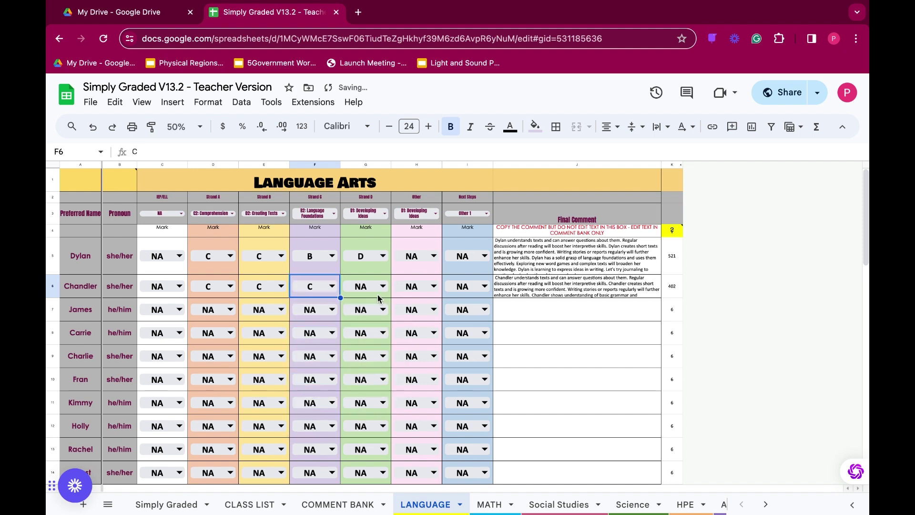
# Give Chandler C, B and C in columns G–I, then reset G to NA
pyautogui.click(380, 288)
pyautogui.click(373, 351)
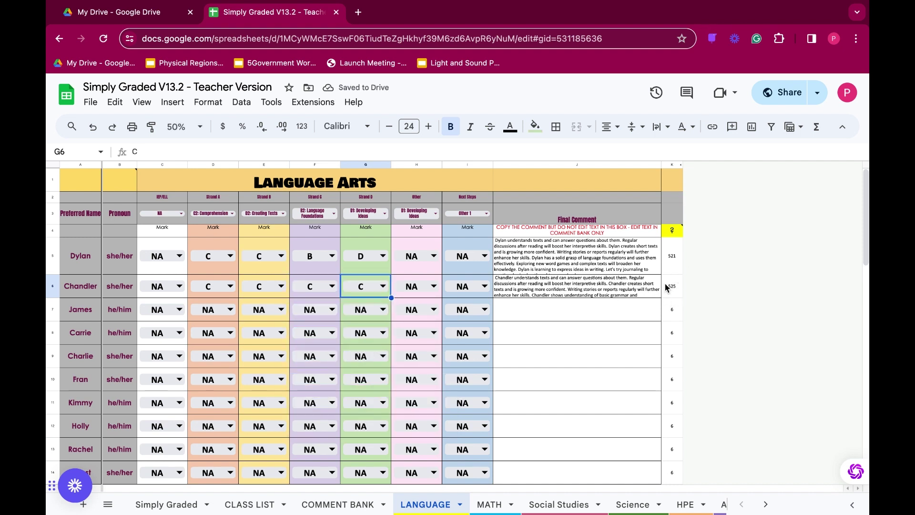
pyautogui.click(434, 286)
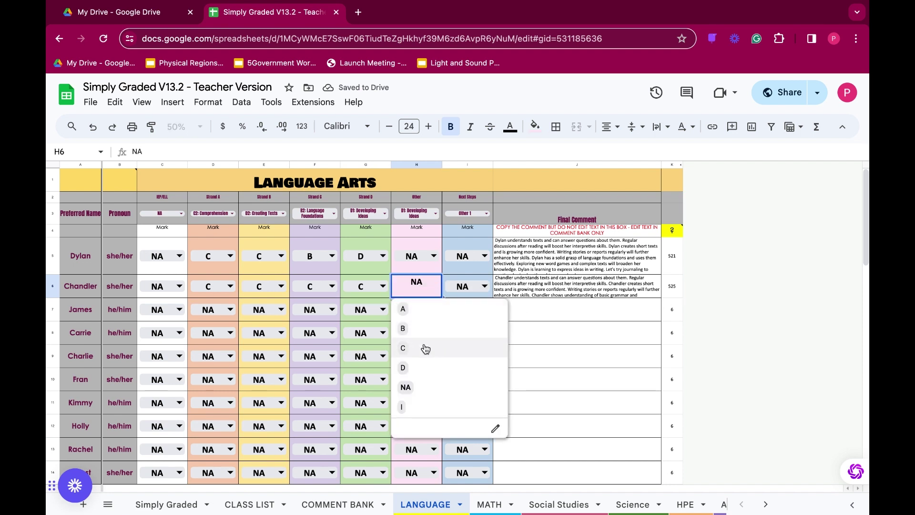
pyautogui.click(404, 329)
pyautogui.click(482, 286)
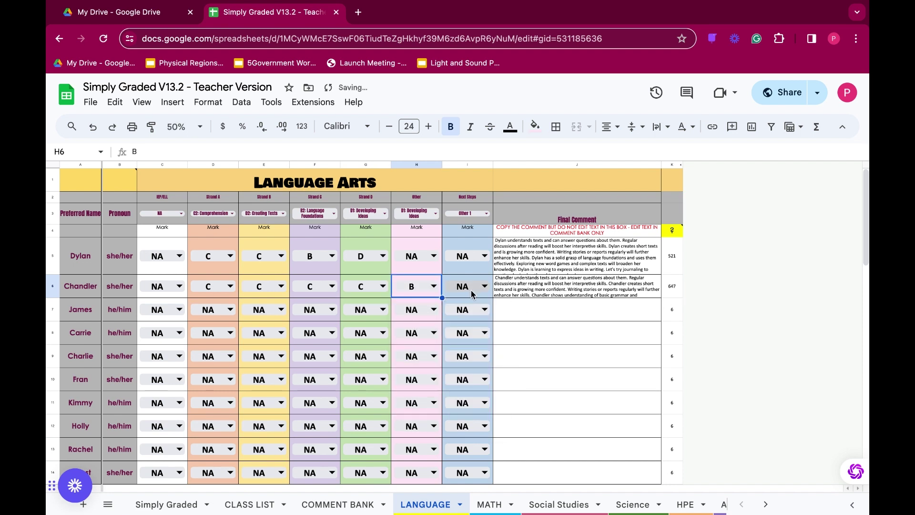
pyautogui.click(460, 348)
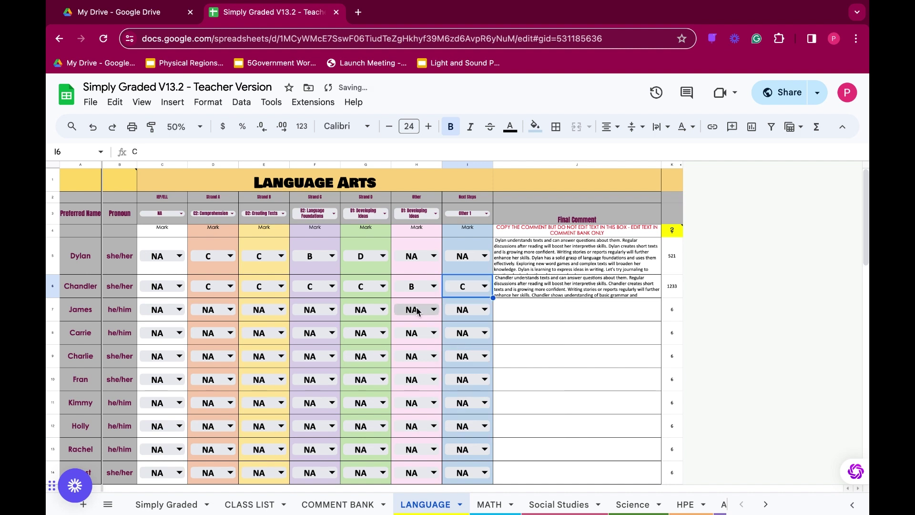
pyautogui.click(382, 287)
pyautogui.click(361, 389)
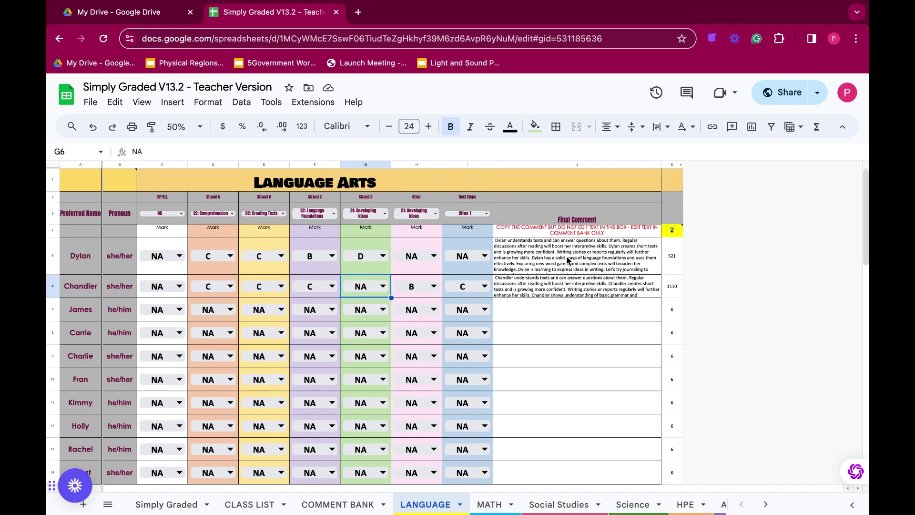
# Copy Dylan's Language final comment from J5 and switch to the MATH sheet
pyautogui.click(540, 261)
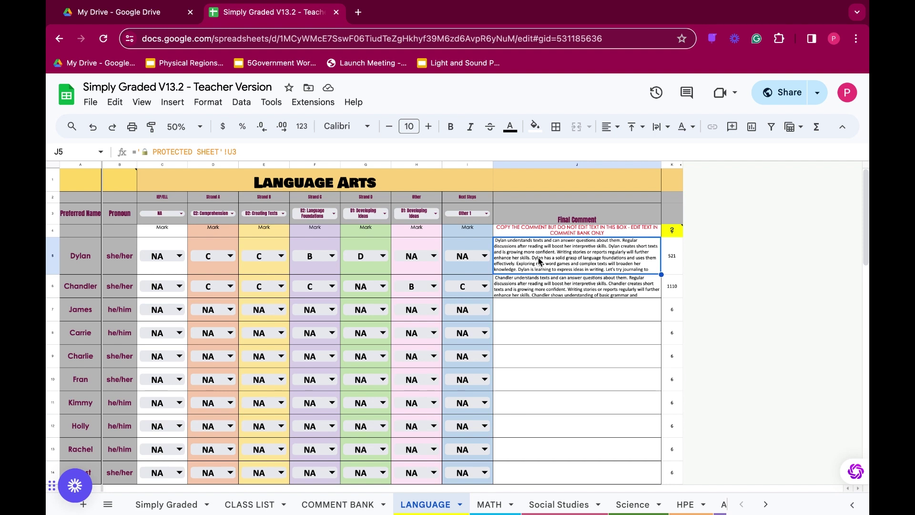
pyautogui.hotkey('ctrl', 'c')
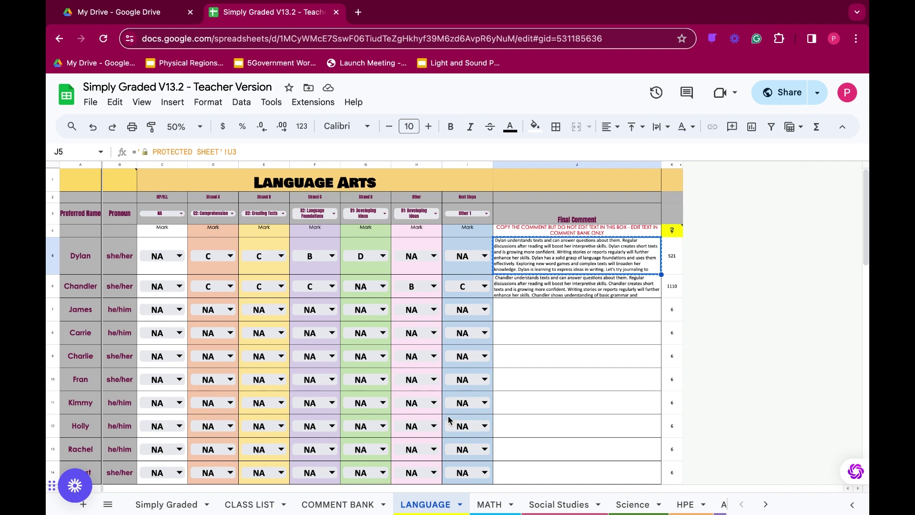
pyautogui.click(489, 508)
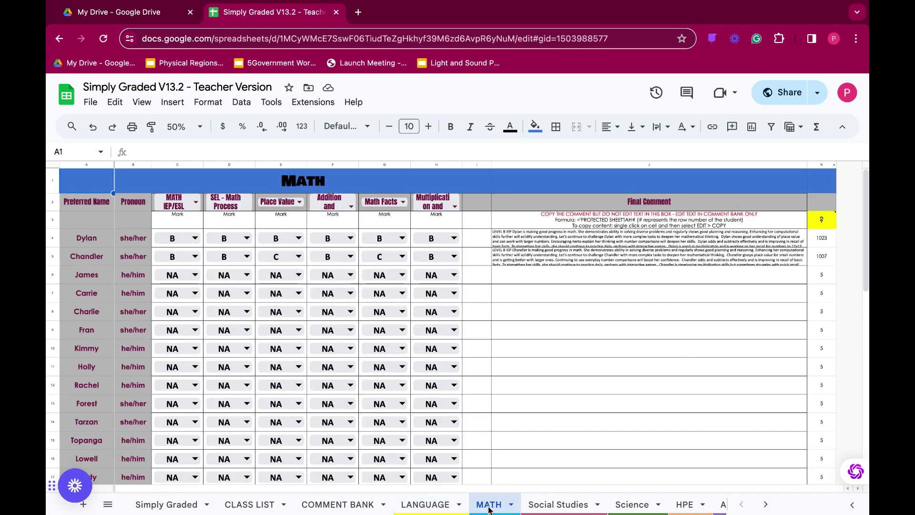
# Step through the Social Studies and Science sheets and settle on the HPE sheet
pyautogui.click(554, 504)
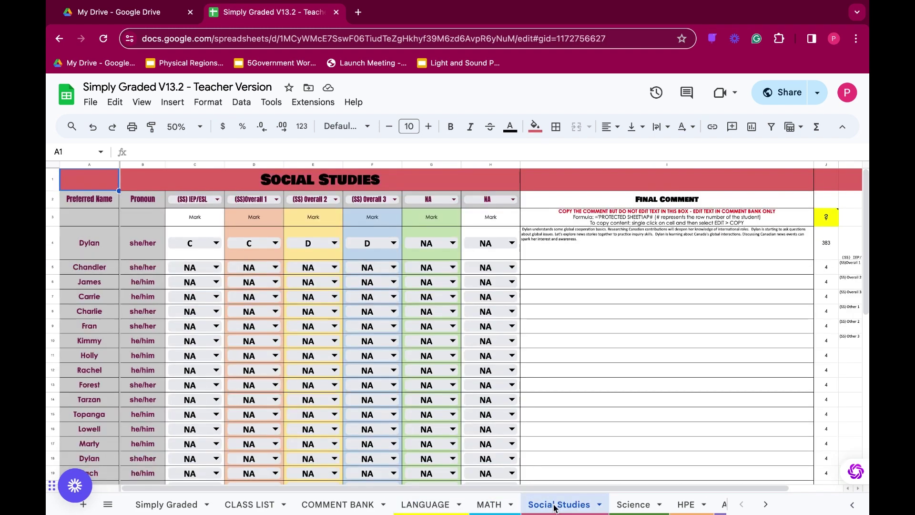
pyautogui.click(632, 504)
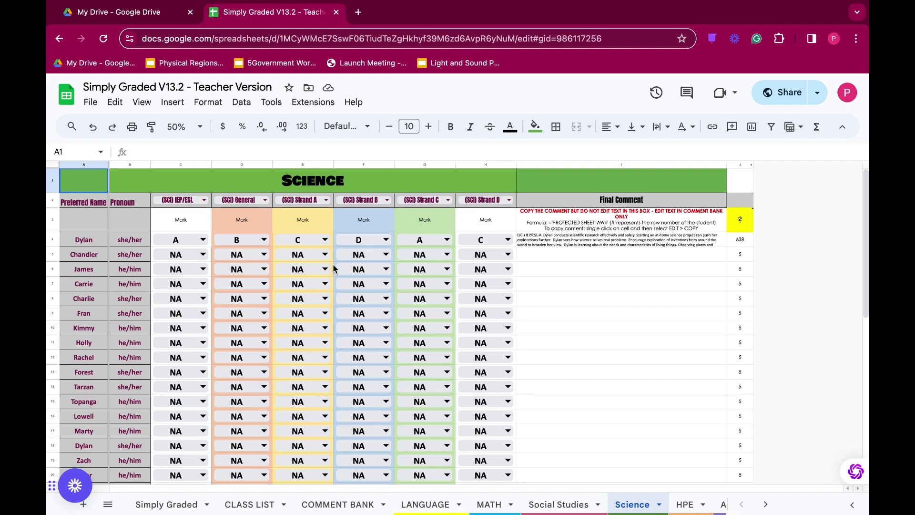
pyautogui.hscroll(4, 477, 505)
pyautogui.click(477, 505)
pyautogui.hscroll(3, 486, 505)
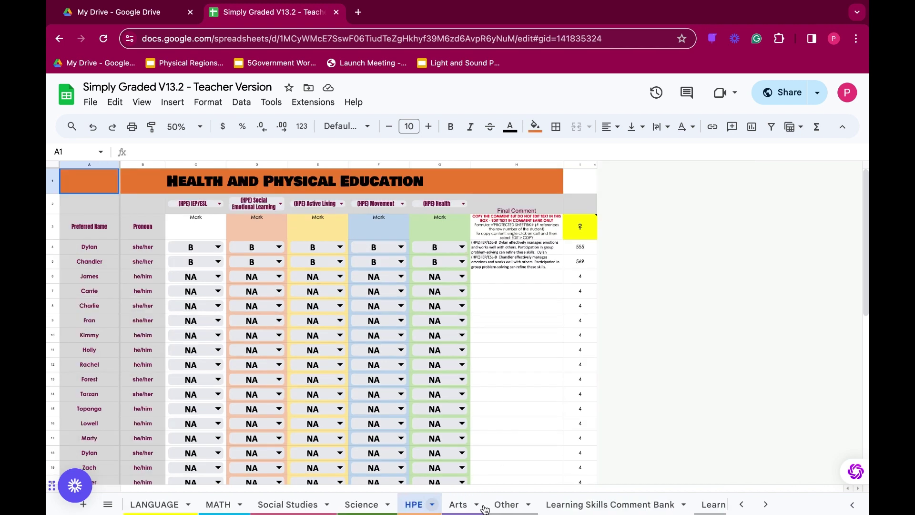
pyautogui.hscroll(2, 485, 509)
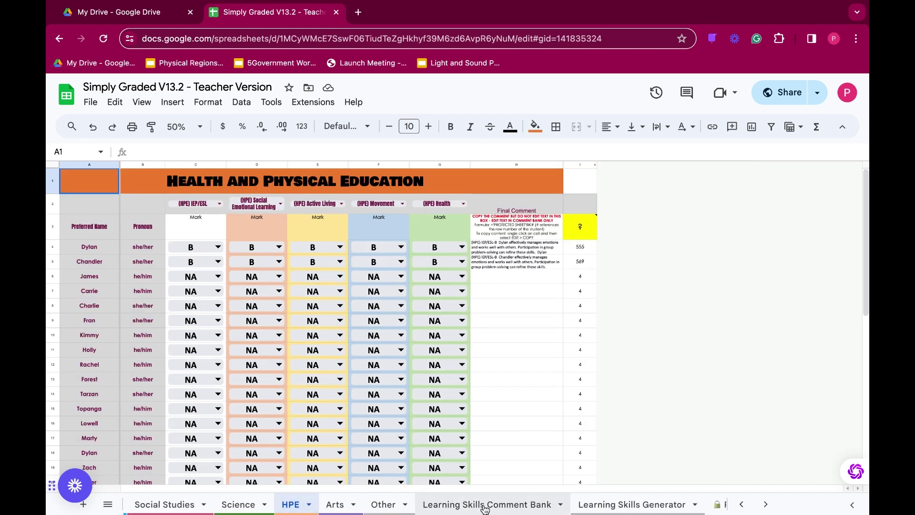
# Browse the Learning Skills Comment Bank's Organization and Independent Work sections, selecting blank cell B21
pyautogui.click(458, 505)
pyautogui.scroll(-5, 386, 240)
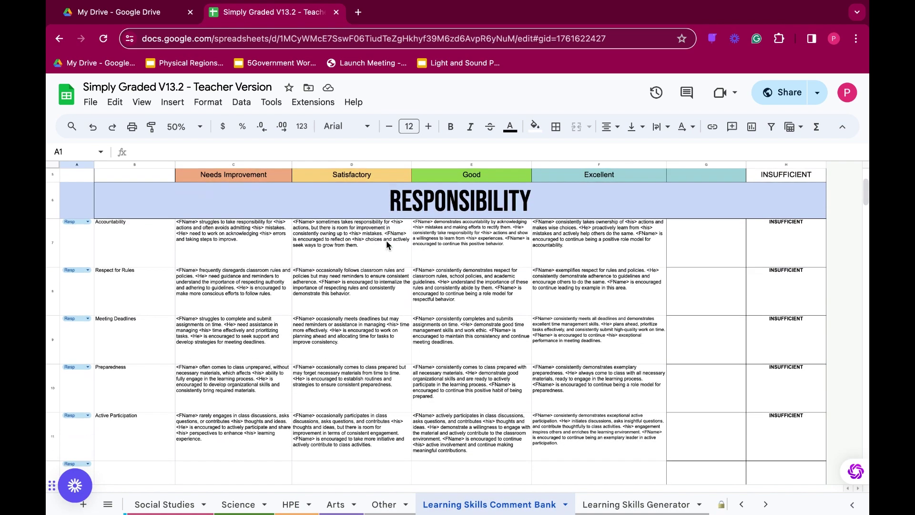
pyautogui.scroll(3, 386, 240)
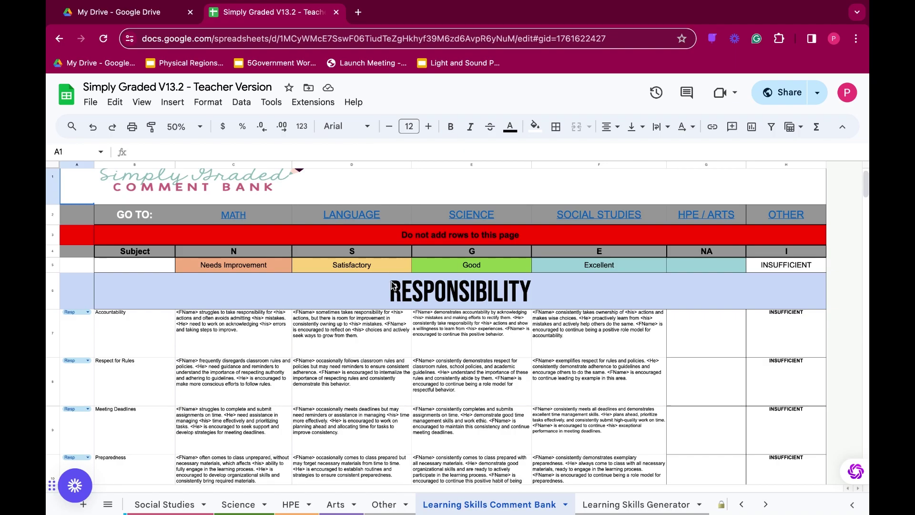
pyautogui.scroll(-10, 399, 299)
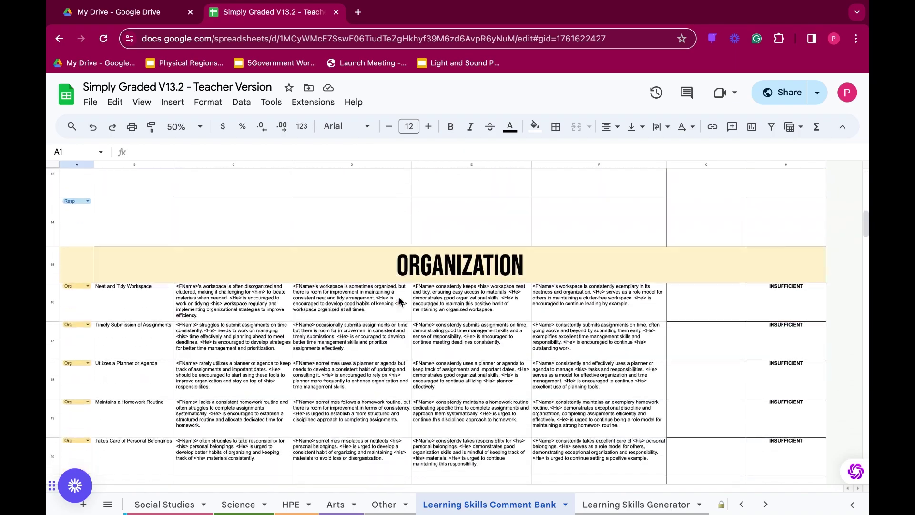
pyautogui.scroll(-10, 400, 302)
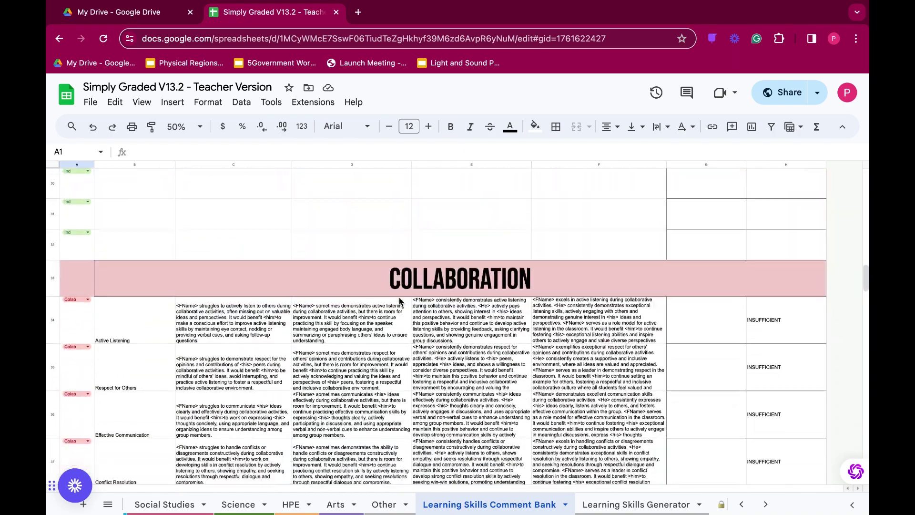
pyautogui.scroll(-10, 400, 302)
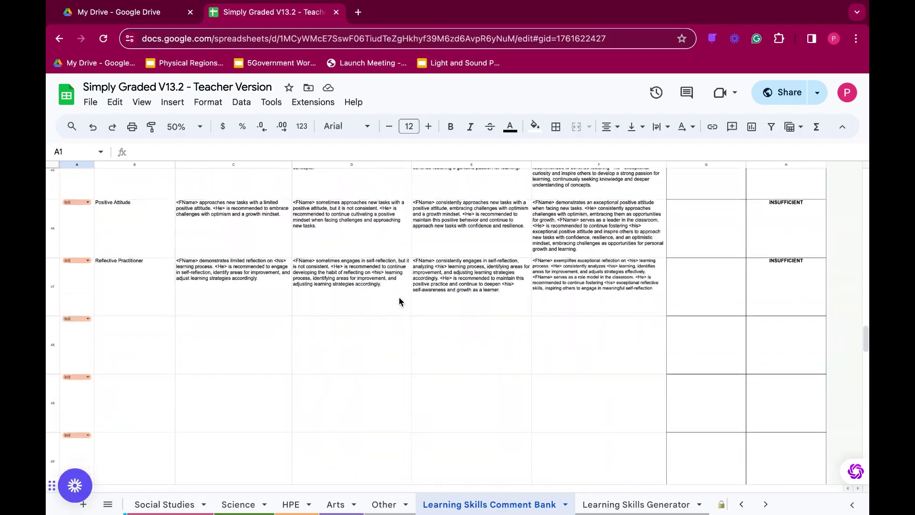
pyautogui.scroll(-10, 400, 301)
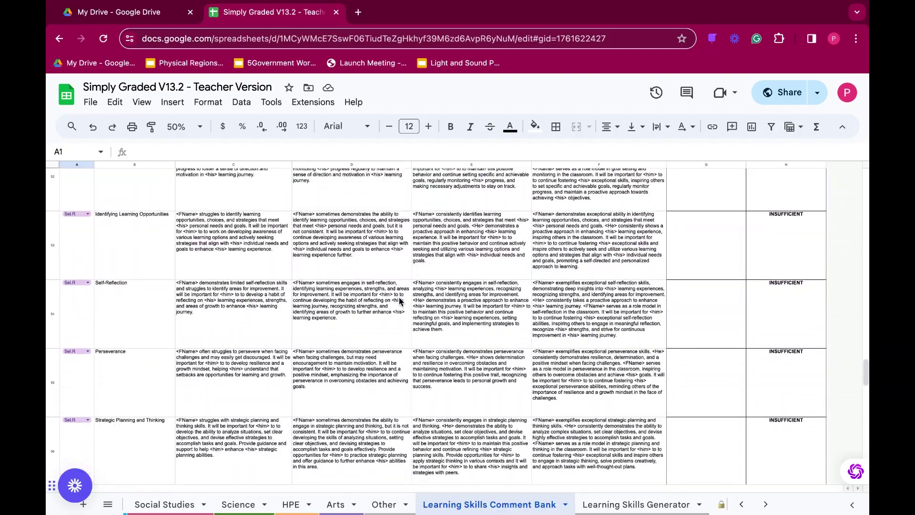
pyautogui.scroll(20, 400, 302)
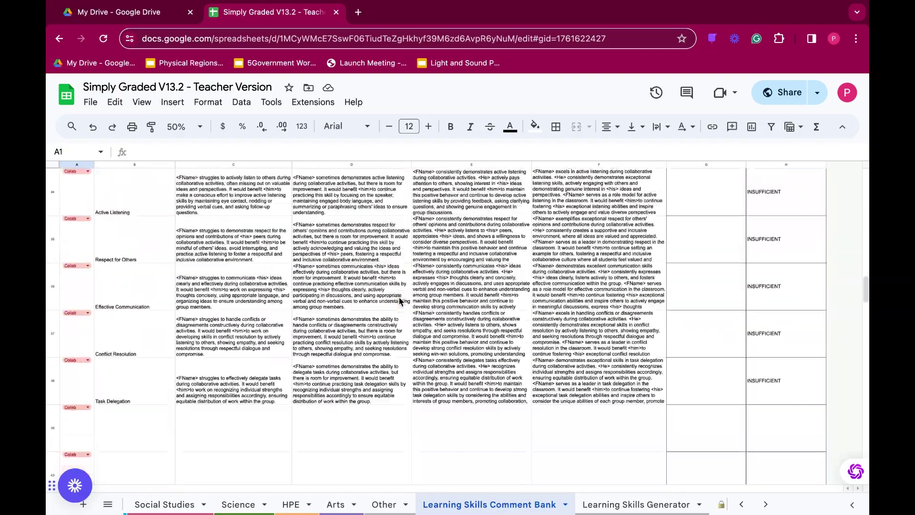
pyautogui.scroll(15, 399, 301)
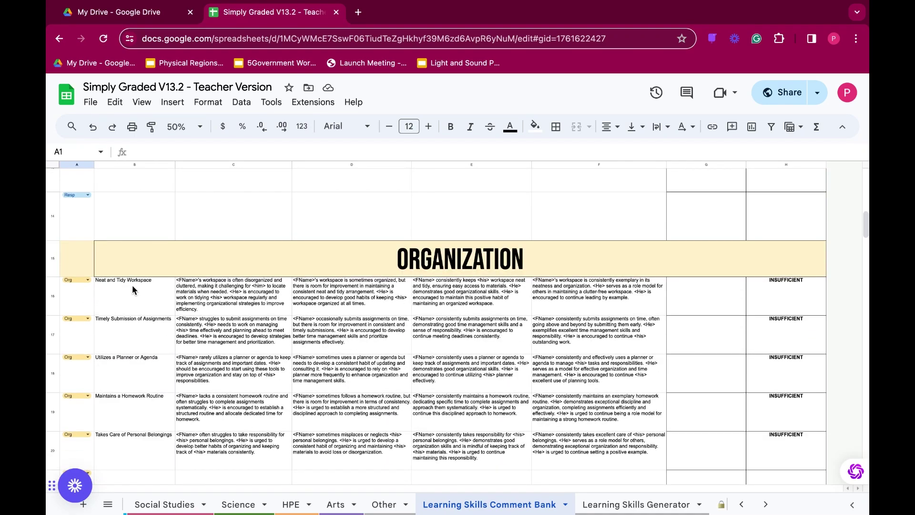
pyautogui.scroll(-2, 133, 289)
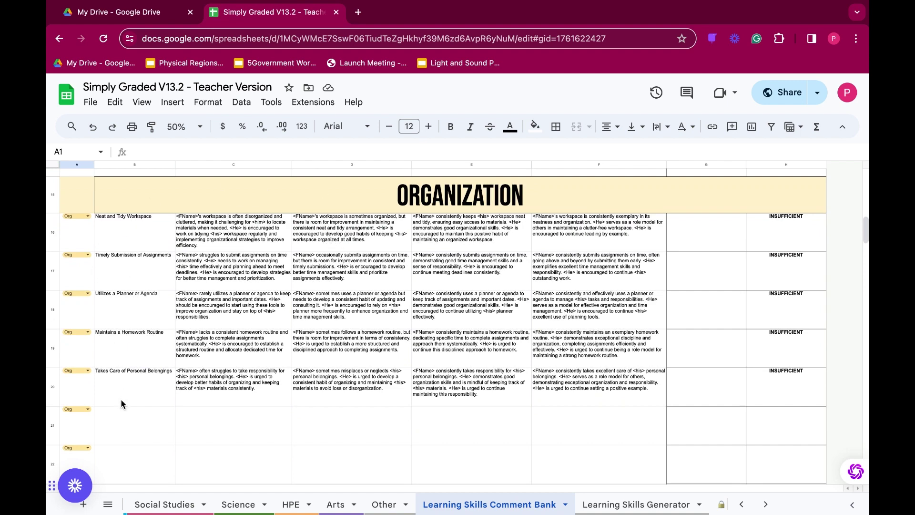
pyautogui.click(119, 425)
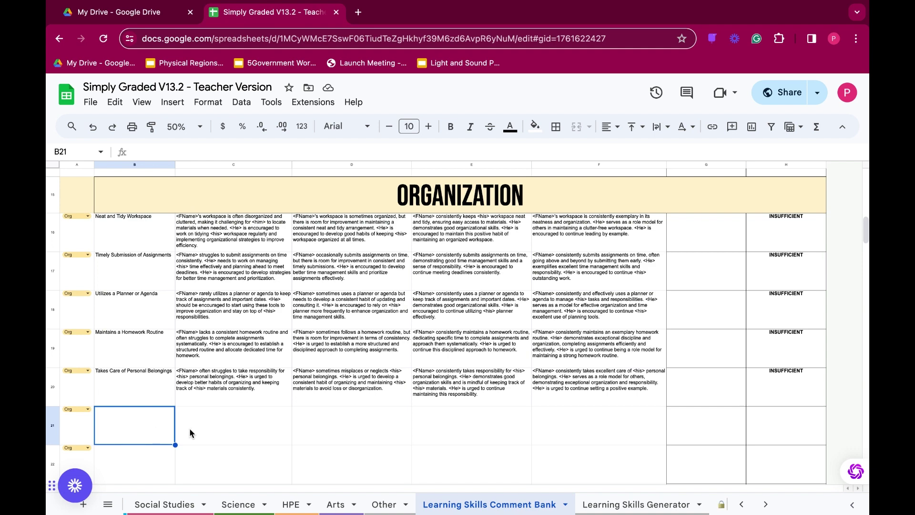
pyautogui.scroll(-3, 396, 309)
pyautogui.scroll(-1, 395, 310)
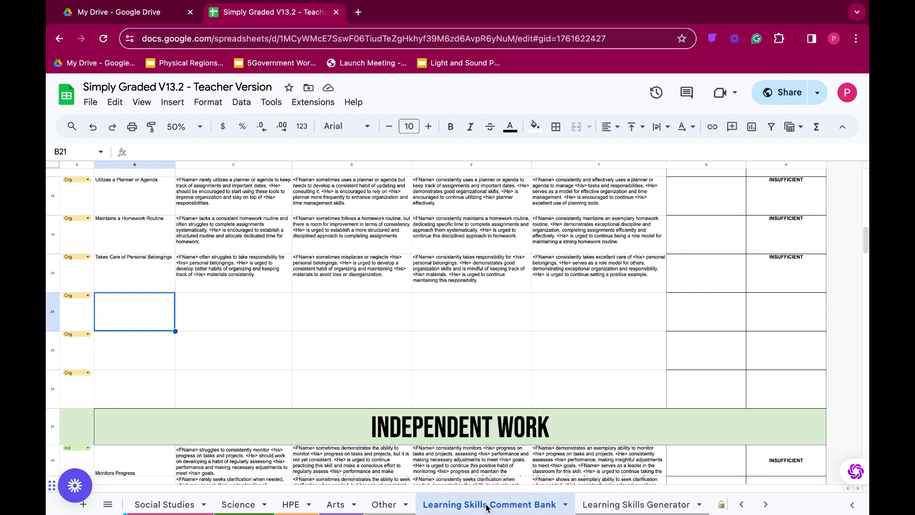
pyautogui.click(615, 506)
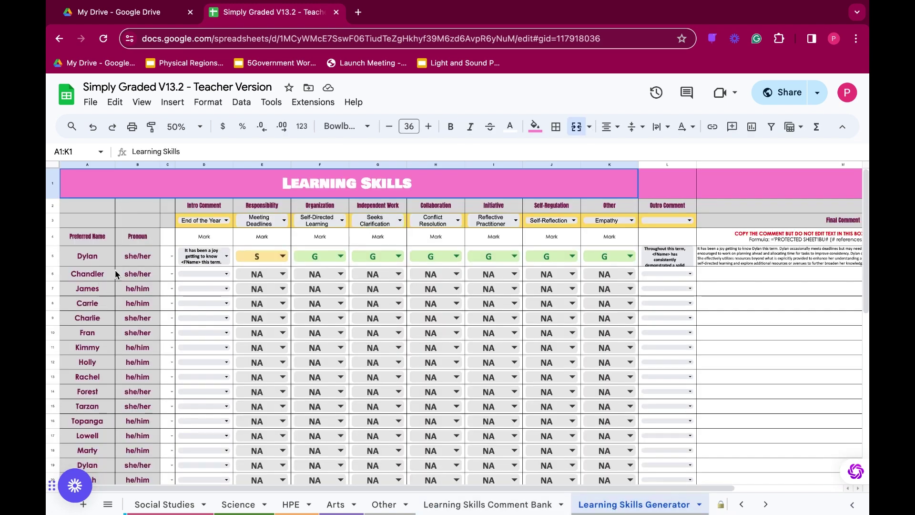
pyautogui.click(278, 275)
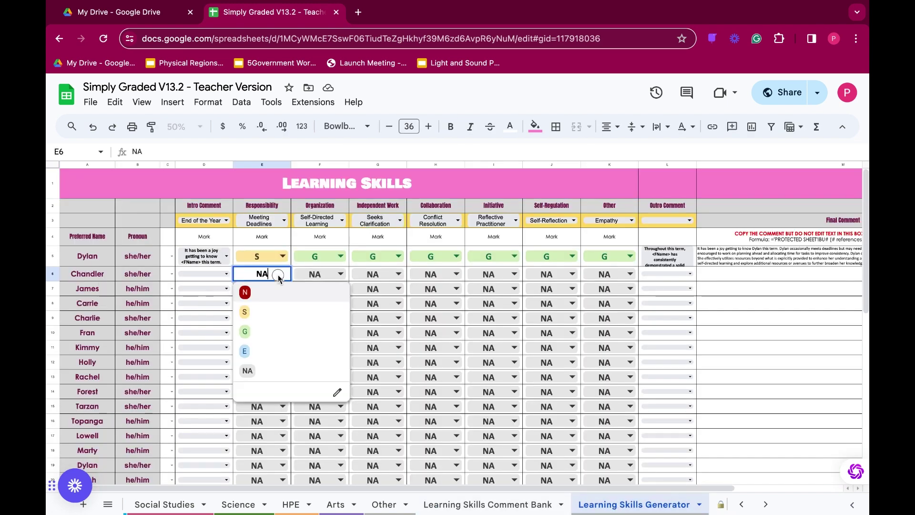
pyautogui.click(248, 331)
pyautogui.click(334, 276)
pyautogui.click(309, 332)
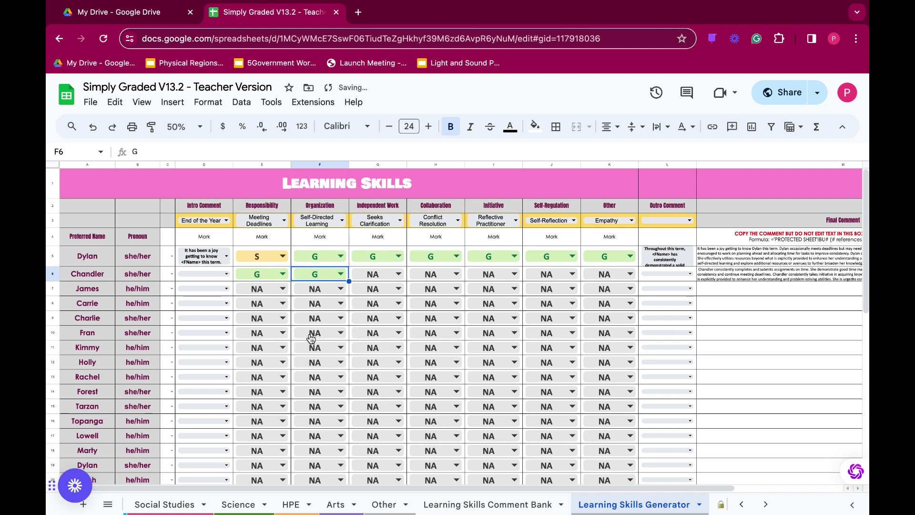
pyautogui.click(399, 274)
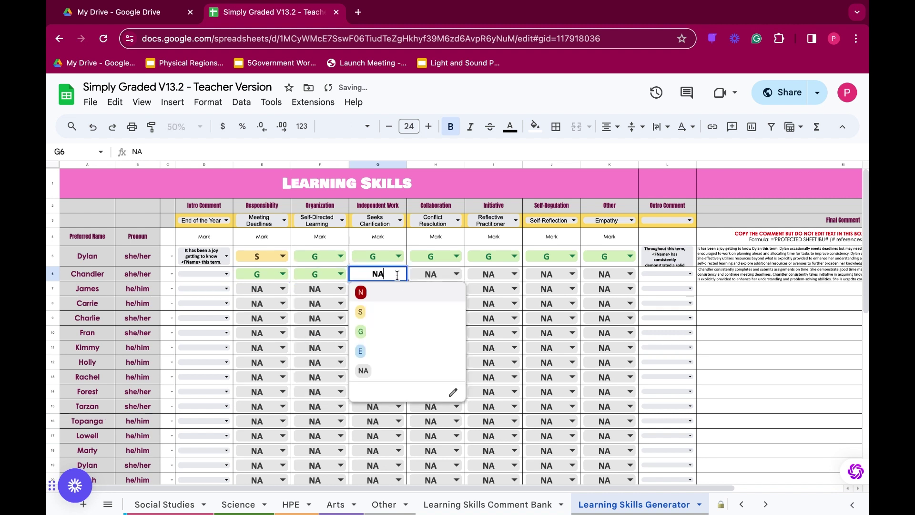
pyautogui.click(366, 332)
# Change the Responsibility skill to Preparedness and fill G across Chandler's remaining skill marks
pyautogui.click(283, 222)
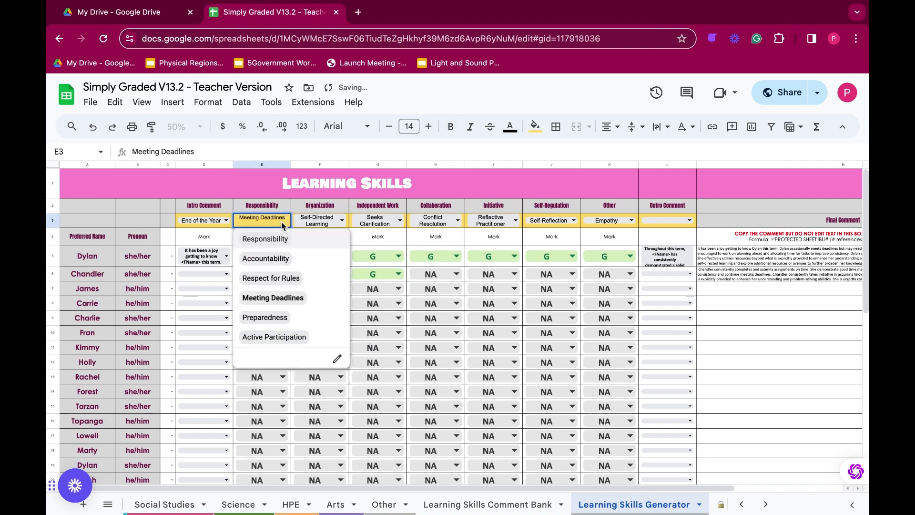
pyautogui.click(267, 317)
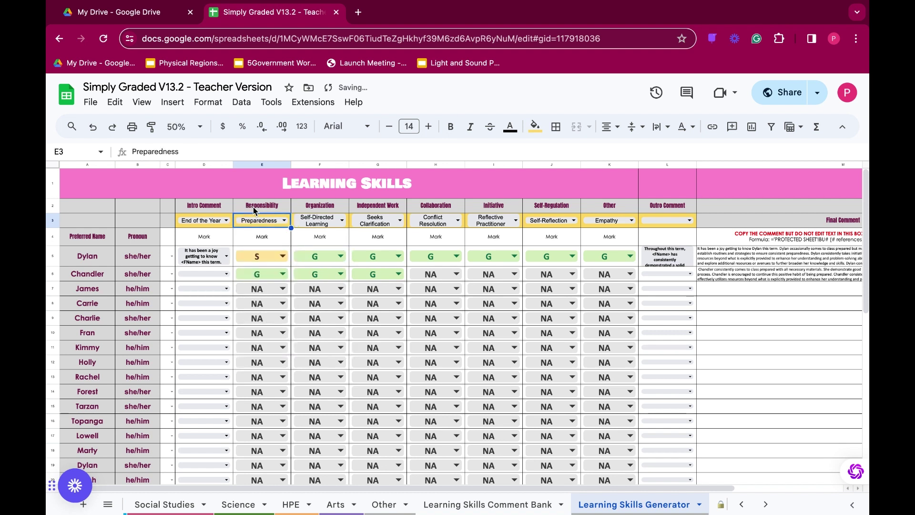
pyautogui.click(457, 274)
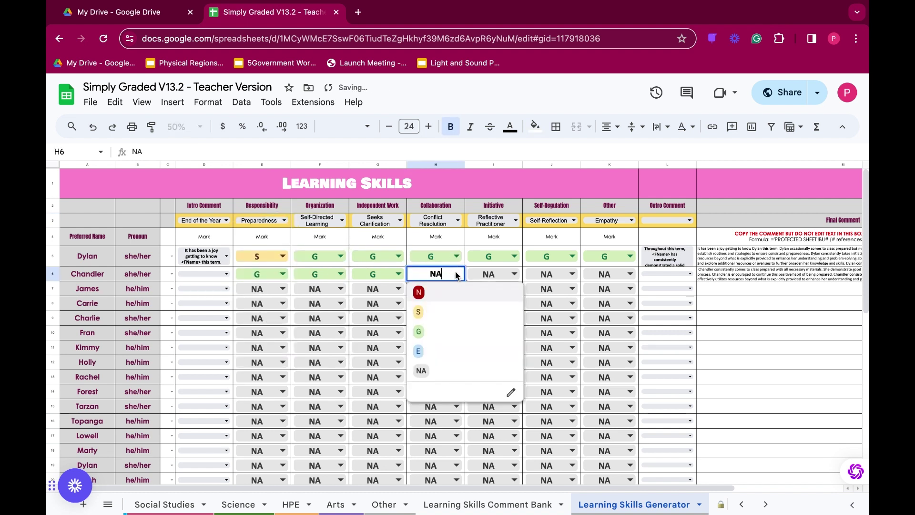
pyautogui.click(418, 331)
pyautogui.moveTo(464, 282); pyautogui.dragTo(620, 277)
# Choose an outro comment about greater consistency for Chandler and view the final comment in M6
pyautogui.click(688, 275)
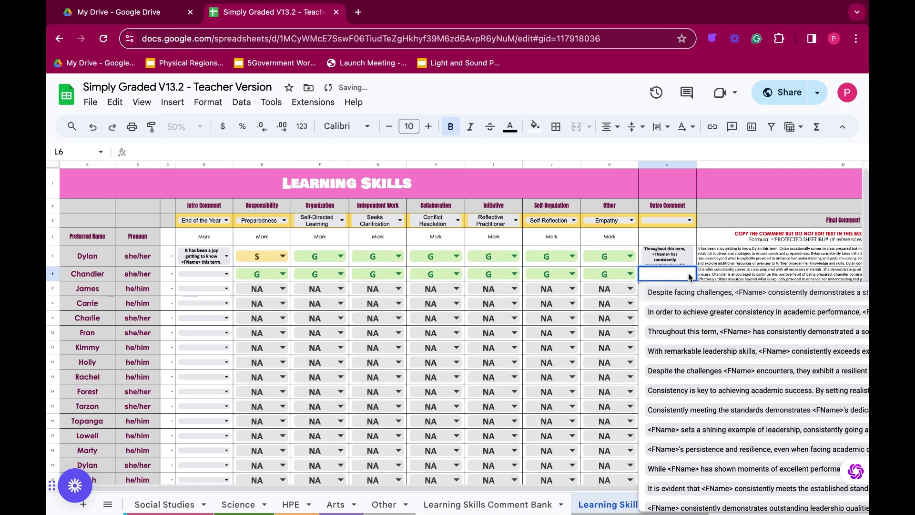
pyautogui.click(685, 314)
pyautogui.click(746, 275)
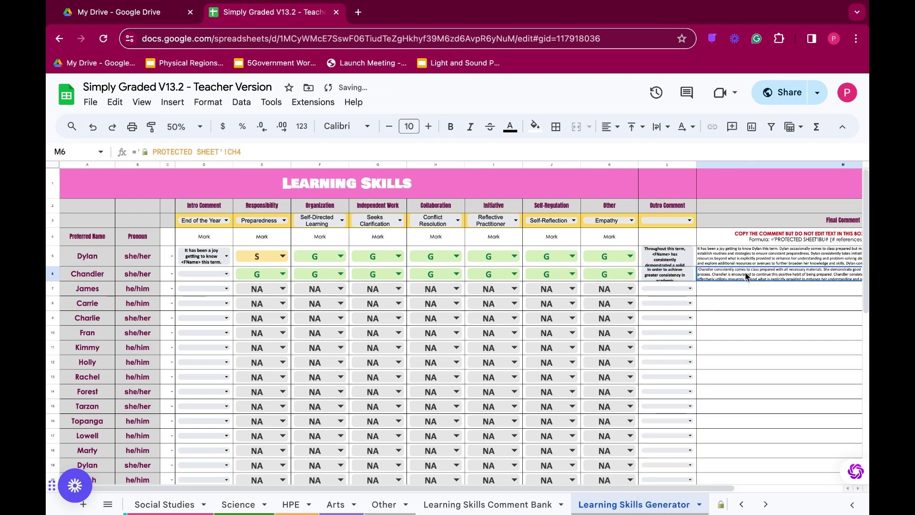
pyautogui.hscroll(5, 747, 275)
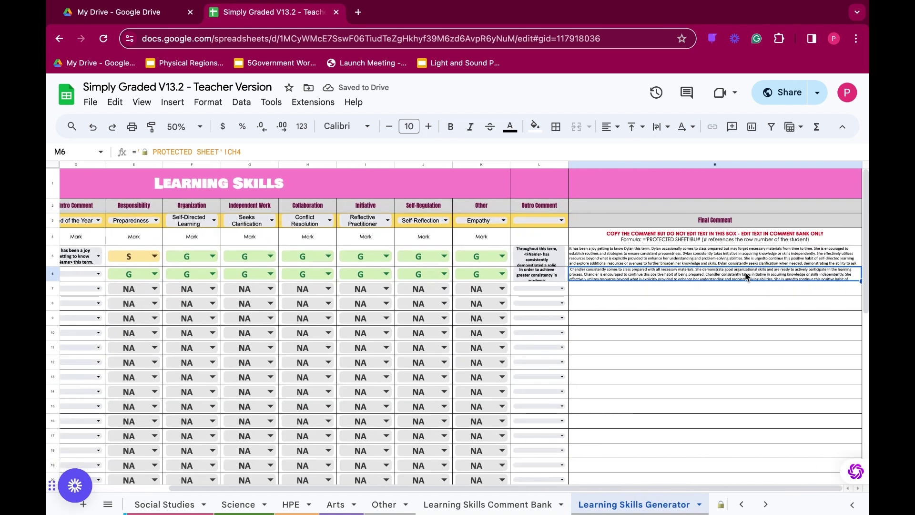
pyautogui.hscroll(3, 616, 500)
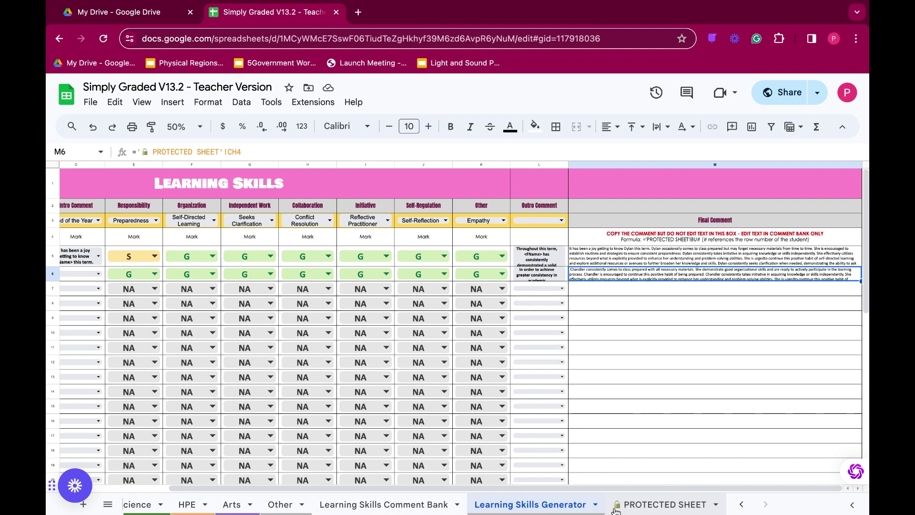
# Open the PROTECTED SHEET and scroll the sheet-tab bar back to the start
pyautogui.click(652, 508)
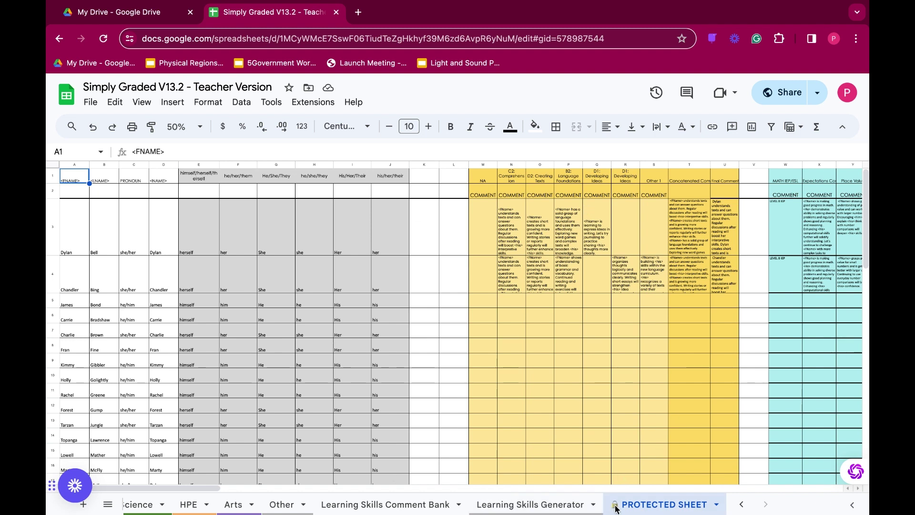
pyautogui.hscroll(-10, 181, 504)
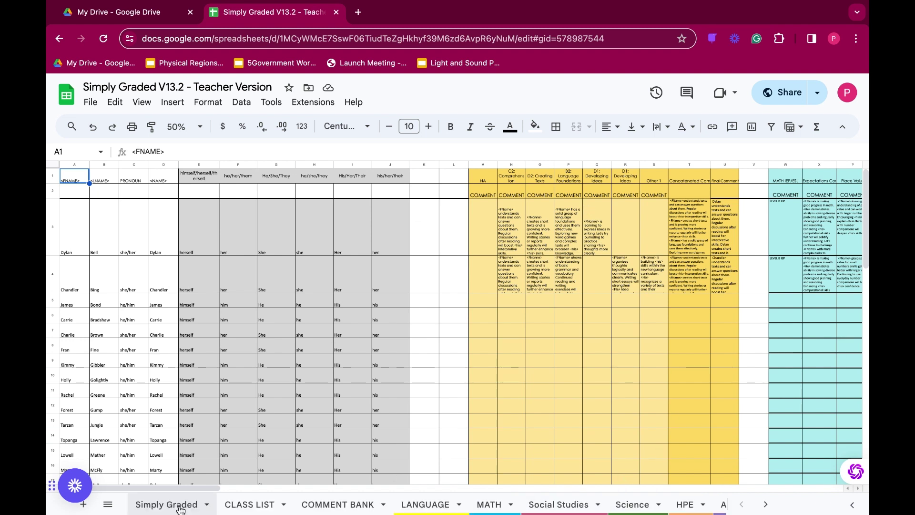
# Move through the Simply Graded, CLASS LIST and COMMENT BANK sheets to reach LANGUAGE
pyautogui.click(181, 506)
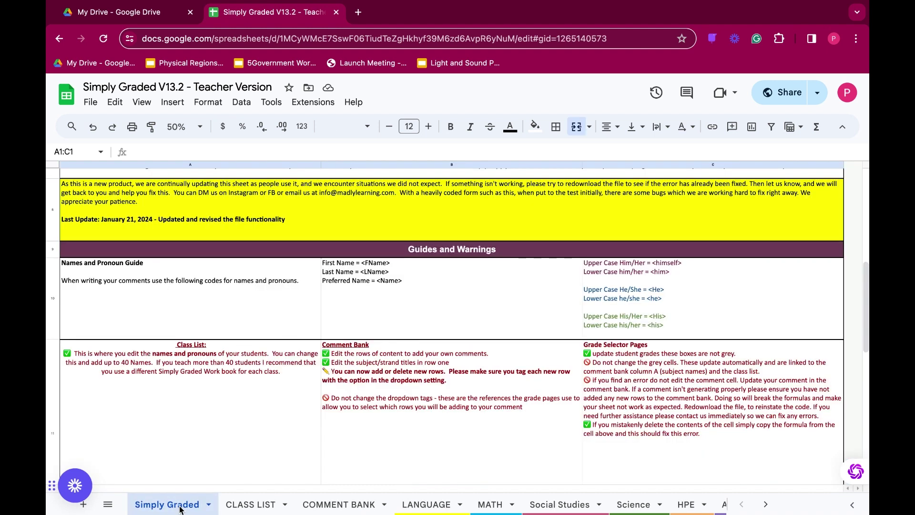
pyautogui.click(245, 507)
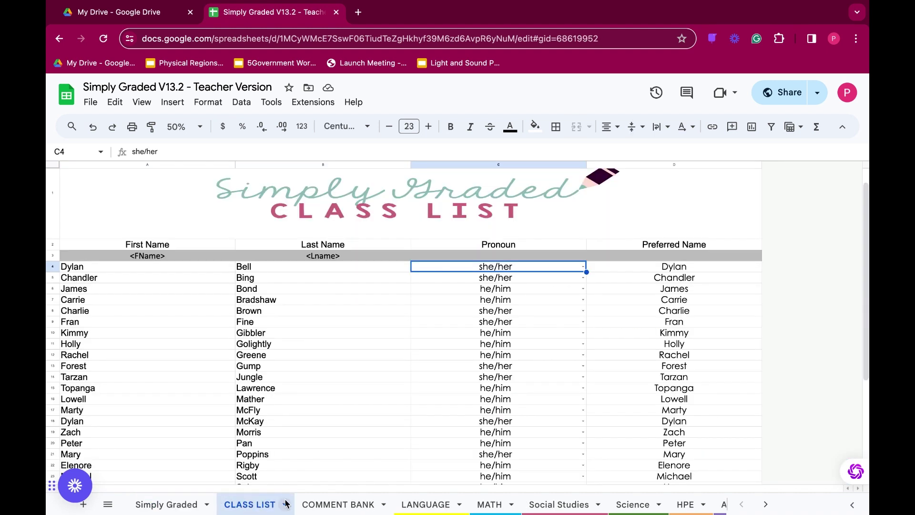
pyautogui.click(337, 506)
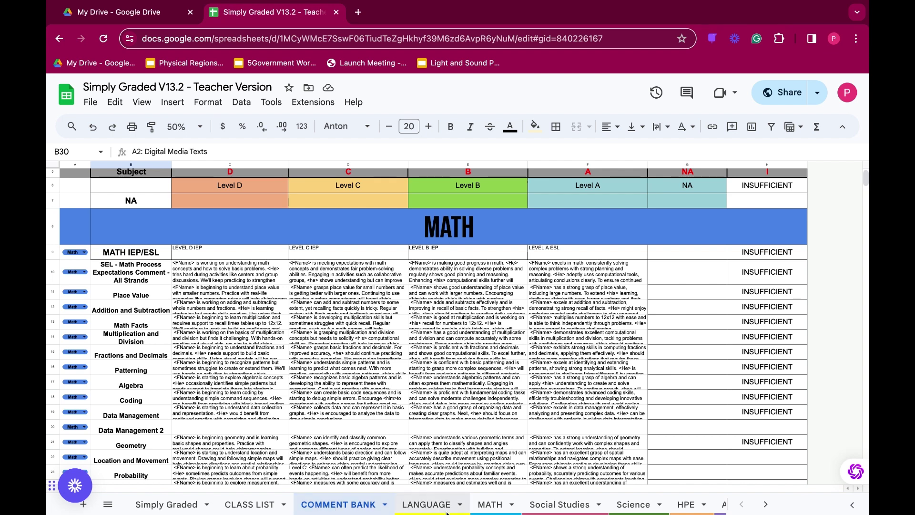
pyautogui.click(430, 507)
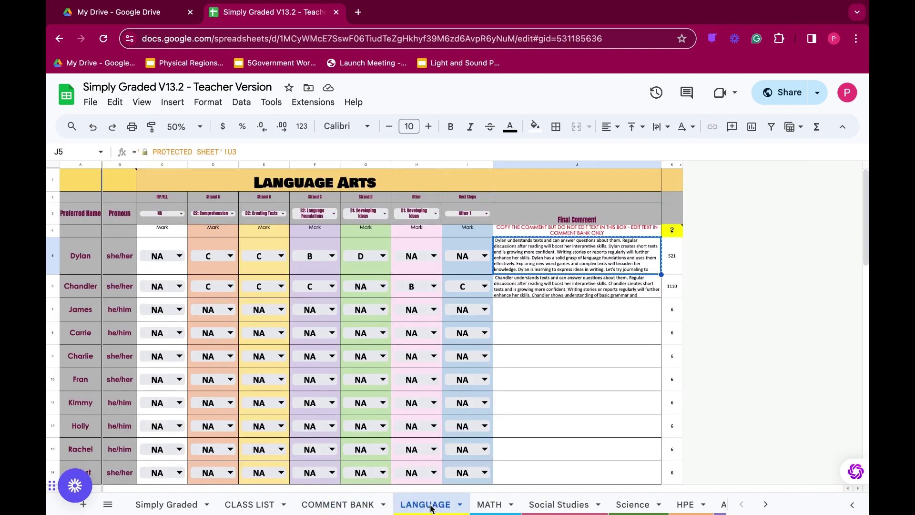